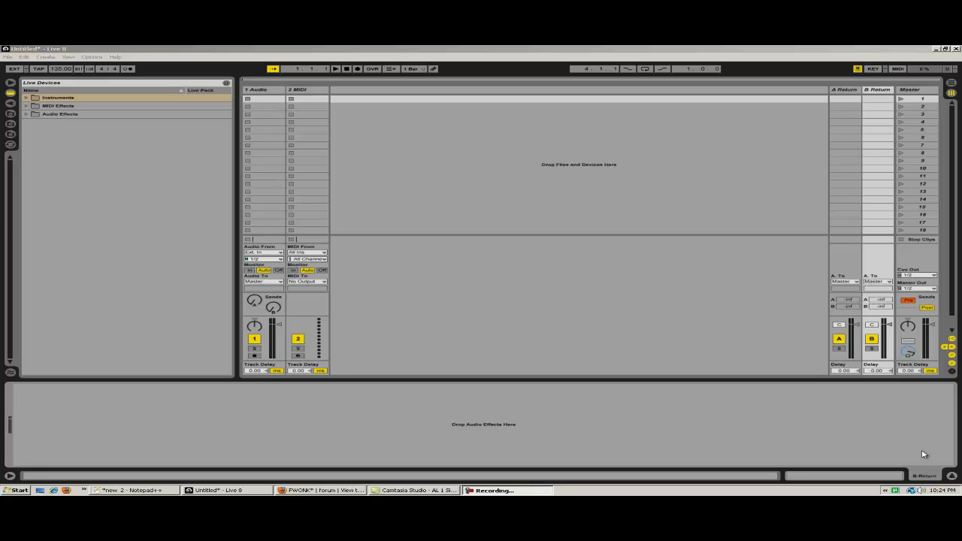
- Look over the scene rows and the 1 Audio and 2 MIDI tracks in both views
{"action": "left_click", "coordinate": [405, 49]}
{"action": "left_click", "coordinate": [429, 154]}
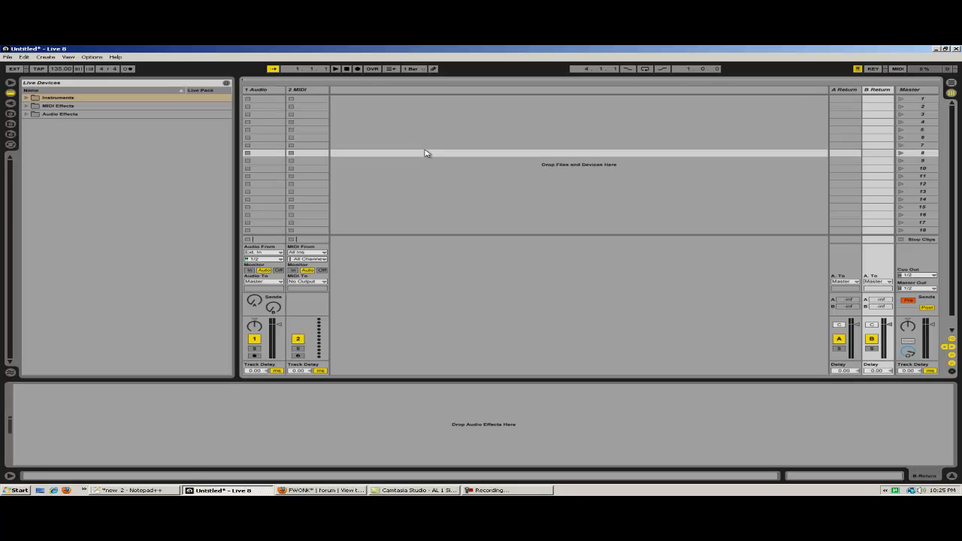
{"action": "left_click", "coordinate": [383, 102]}
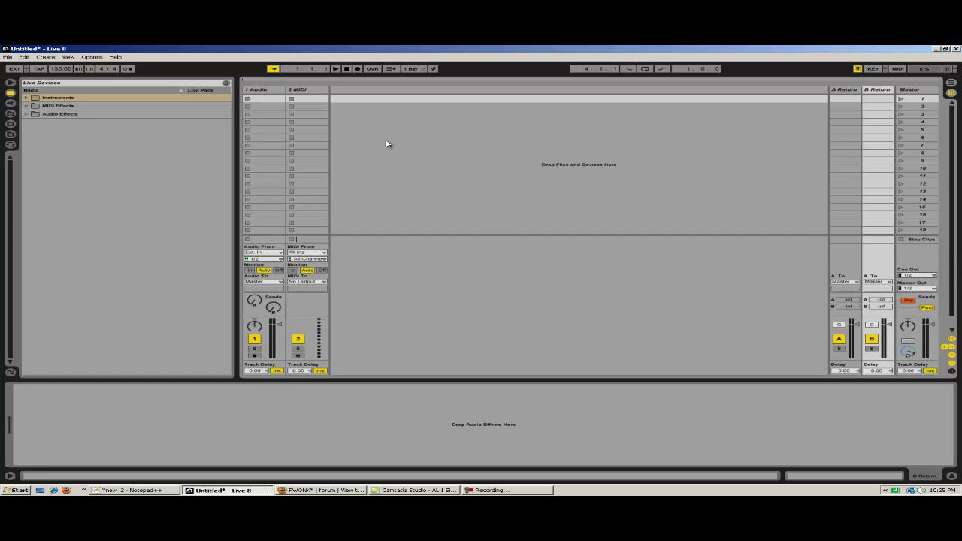
{"action": "key", "text": "Tab"}
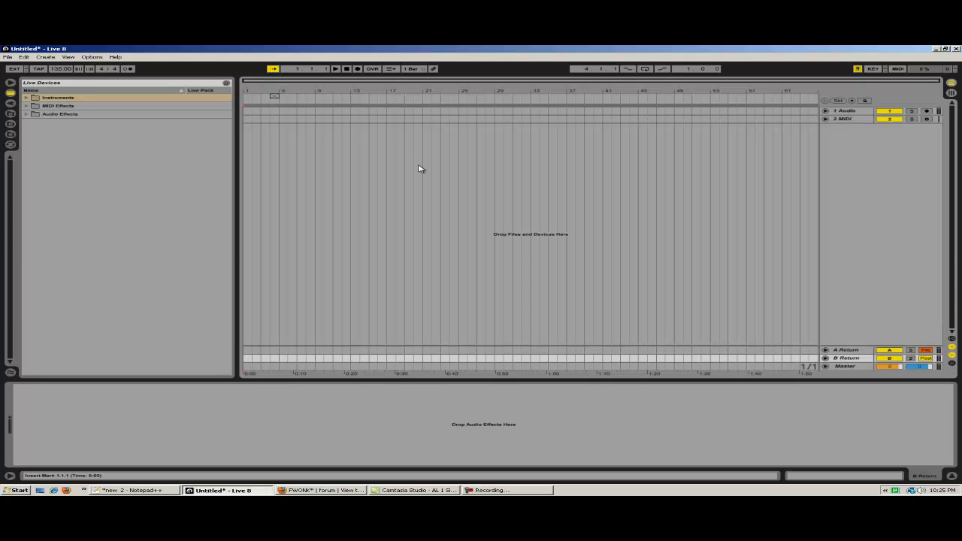
{"action": "left_click", "coordinate": [855, 113]}
{"action": "left_click", "coordinate": [855, 120]}
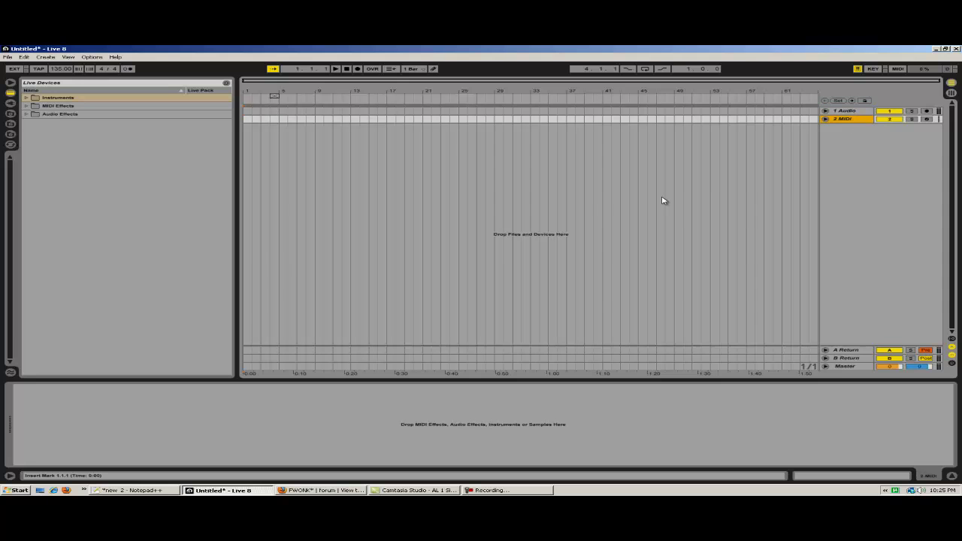
{"action": "key", "text": "Tab"}
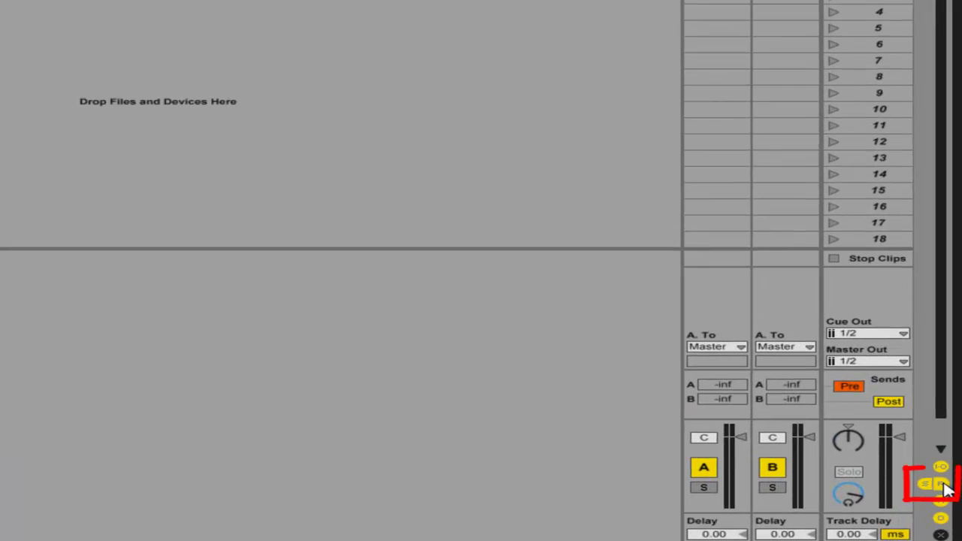
- Add a Reverb from the Audio Effects folder to return track A
{"action": "left_click", "coordinate": [945, 485]}
{"action": "left_click", "coordinate": [945, 485]}
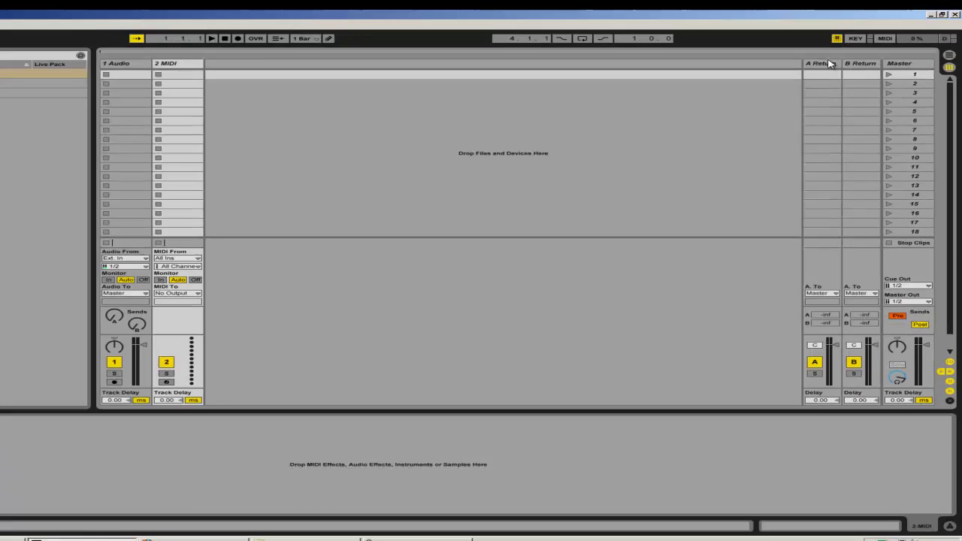
{"action": "left_click", "coordinate": [827, 63]}
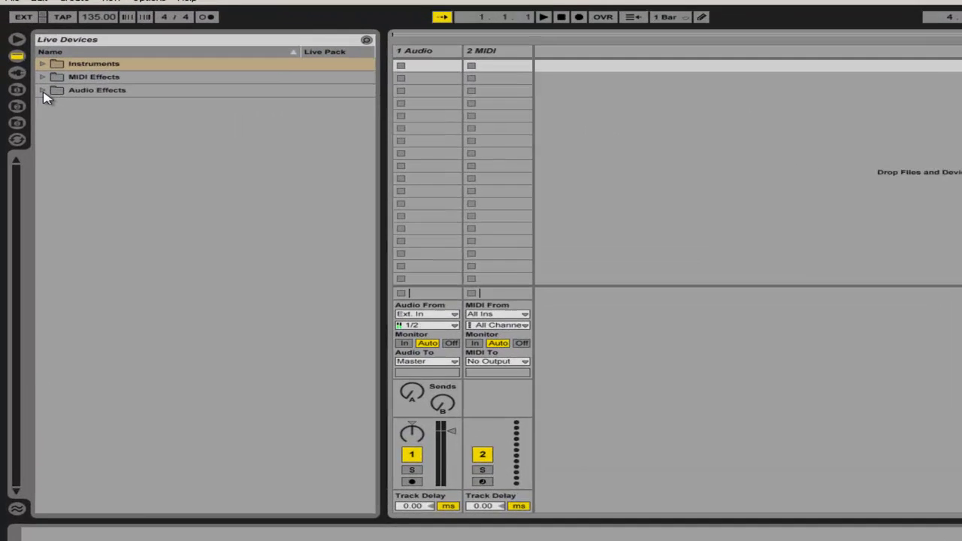
{"action": "left_click", "coordinate": [42, 106]}
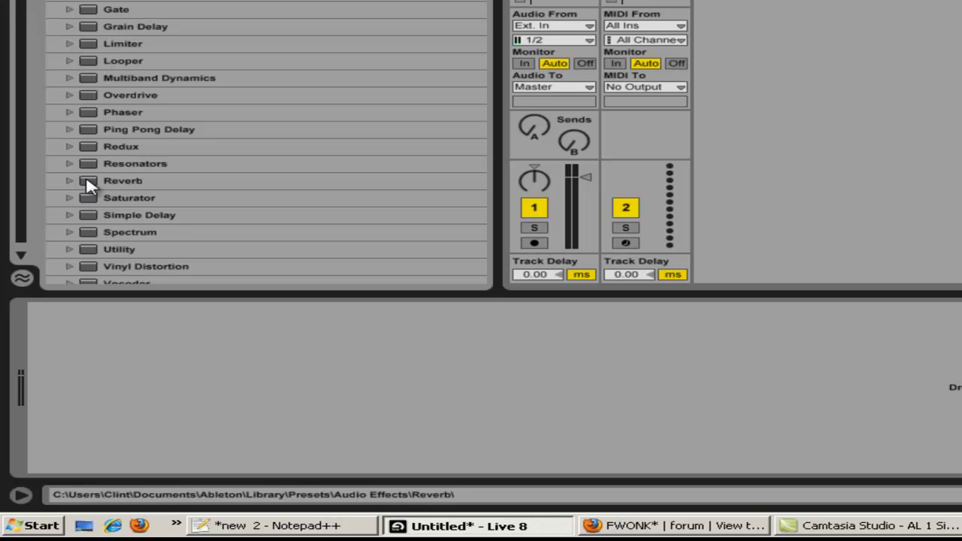
{"action": "left_click_drag", "start_coordinate": [85, 181], "coordinate": [875, 400]}
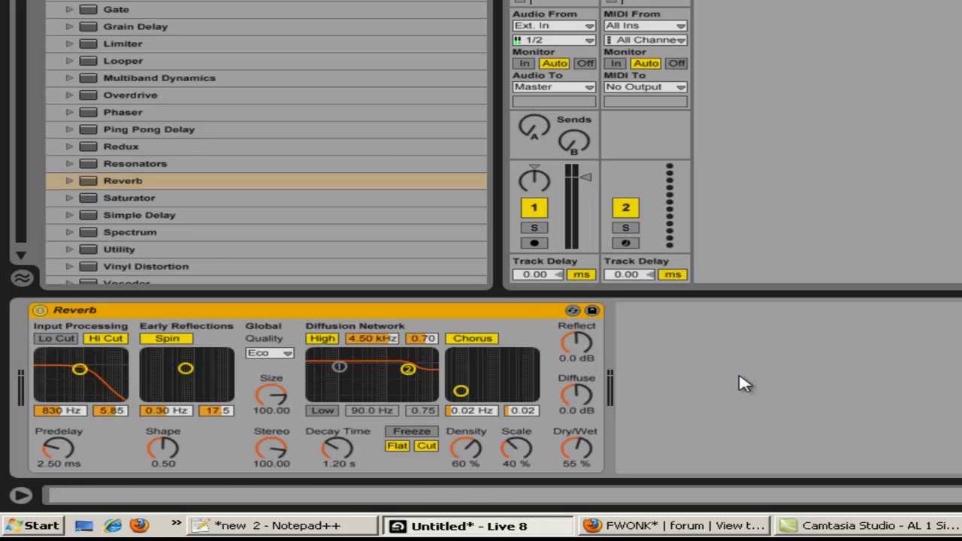
- Hot-swap the Reverb to the Hall preset 'Medium Concert'
{"action": "left_click", "coordinate": [573, 311]}
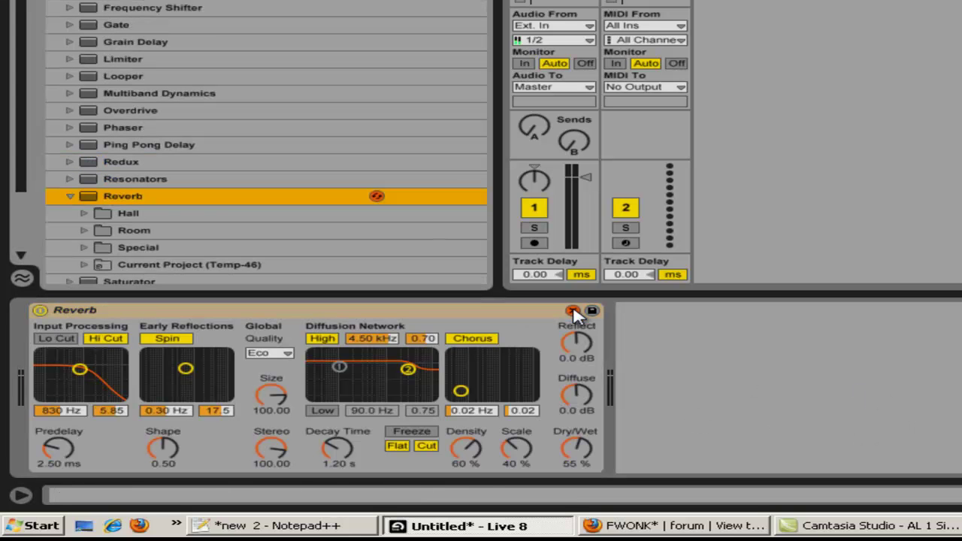
{"action": "left_click", "coordinate": [81, 214]}
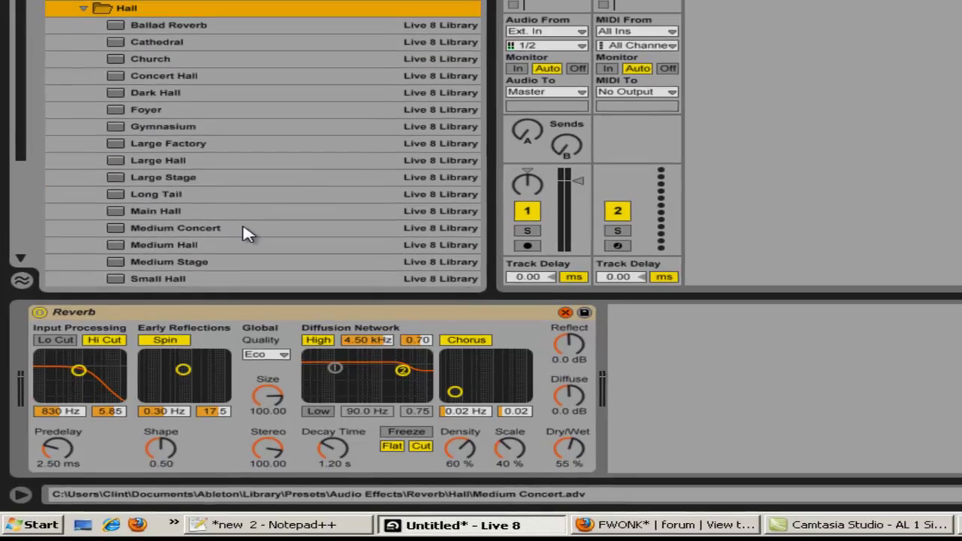
{"action": "left_click", "coordinate": [225, 227]}
{"action": "double_click", "coordinate": [229, 250]}
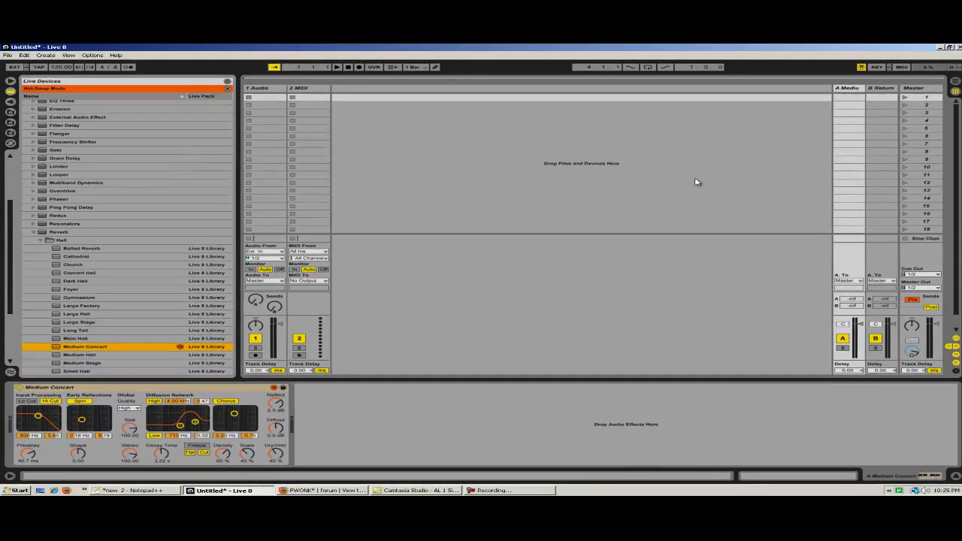
- Drop a Ping Pong Delay from Audio Effects into return track B's device chain
{"action": "left_click", "coordinate": [881, 88]}
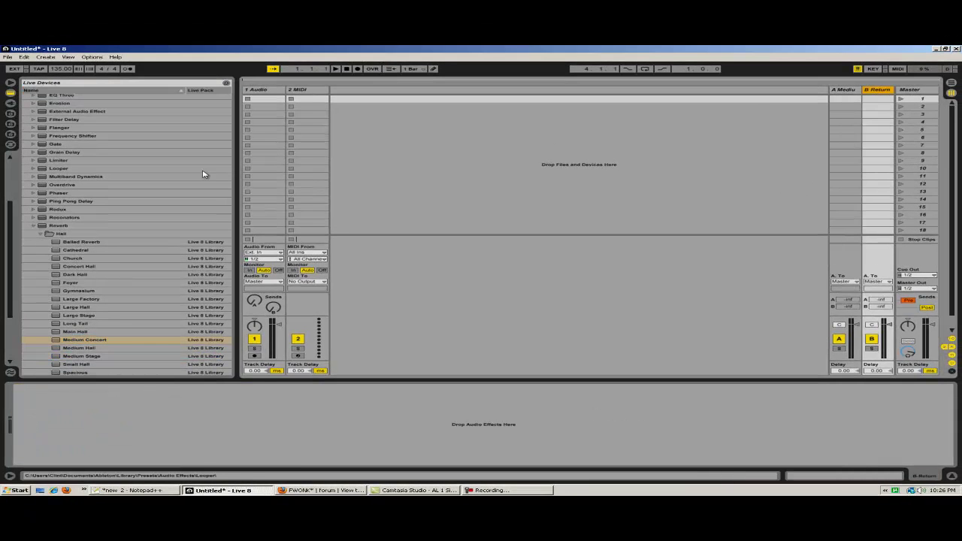
{"action": "mouse_move", "coordinate": [9, 257]}
{"action": "left_mouse_down"}
{"action": "mouse_move", "coordinate": [13, 298]}
{"action": "mouse_move", "coordinate": [17, 259]}
{"action": "left_mouse_up"}
{"action": "left_click_drag", "start_coordinate": [47, 196], "coordinate": [318, 411]}
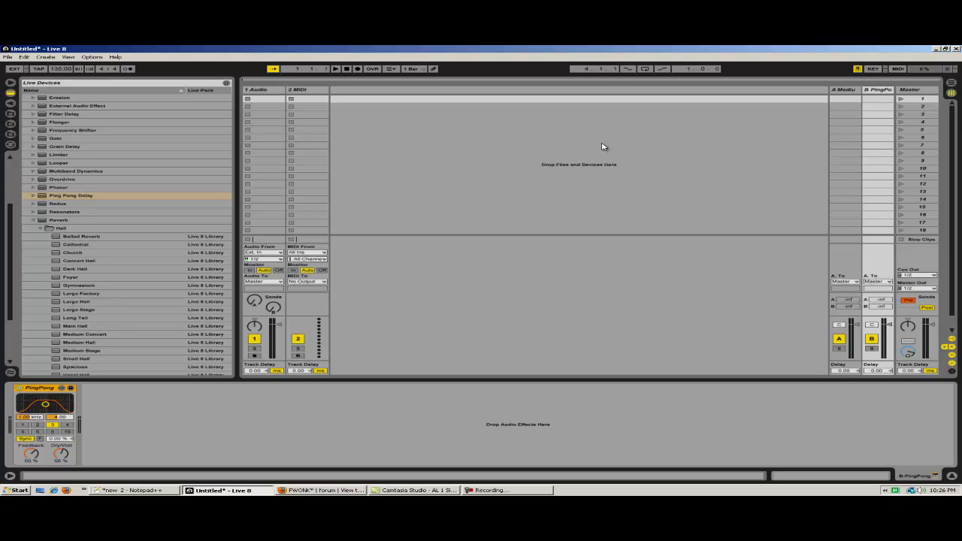
- Add Multiband Dynamics and a Limiter to the Master, swapping in the Multiband Compression preset
{"action": "left_click", "coordinate": [921, 92]}
{"action": "scroll", "coordinate": [128, 188], "scroll_direction": "up", "scroll_amount": 2}
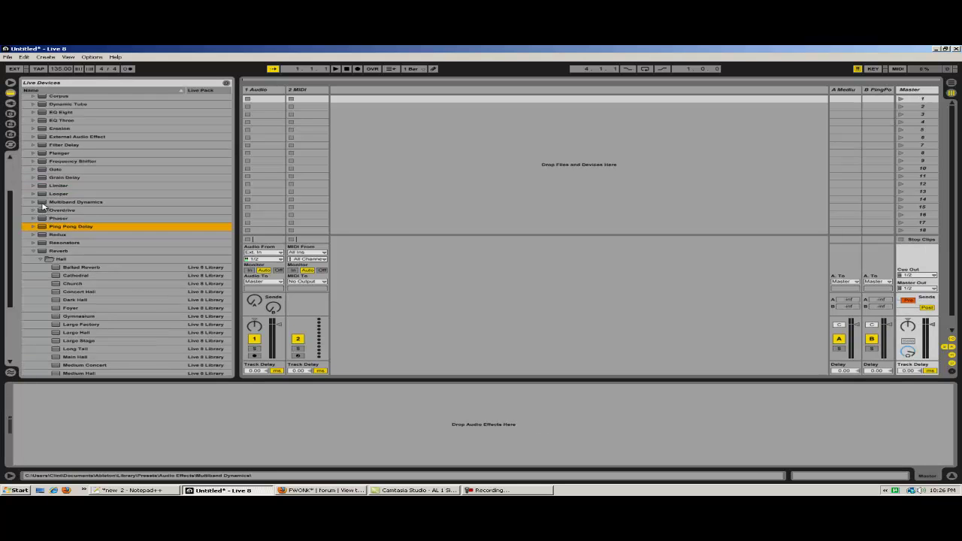
{"action": "left_click_drag", "start_coordinate": [75, 202], "coordinate": [158, 422]}
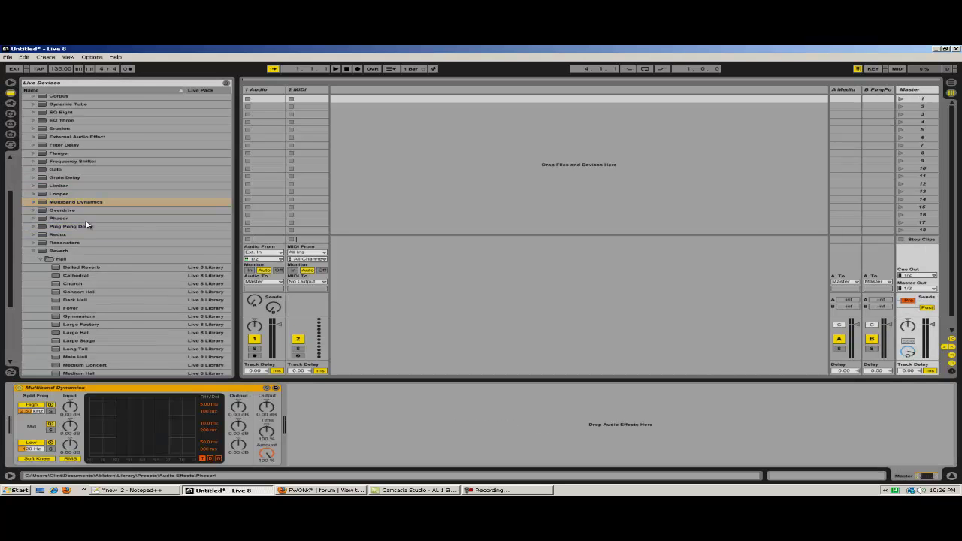
{"action": "left_click_drag", "start_coordinate": [47, 186], "coordinate": [400, 422]}
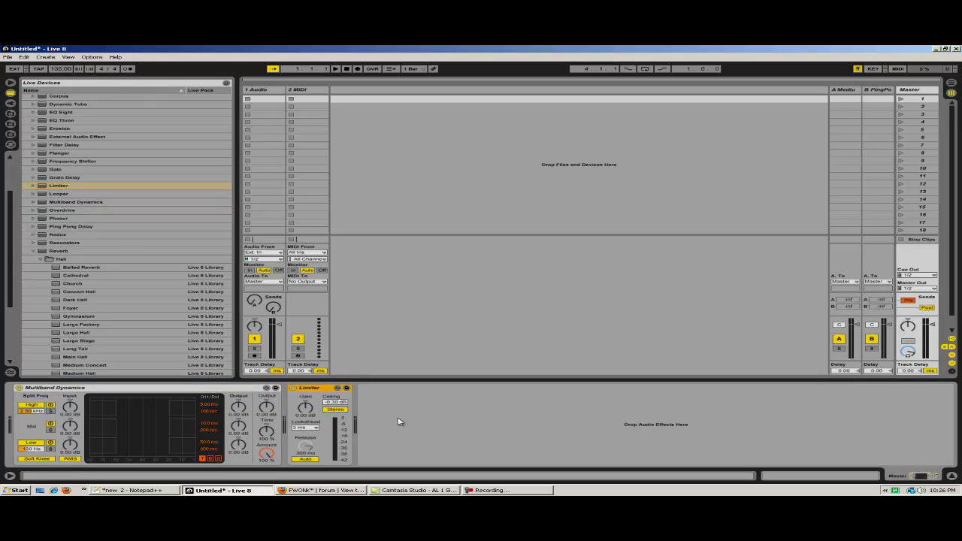
{"action": "left_click", "coordinate": [267, 388]}
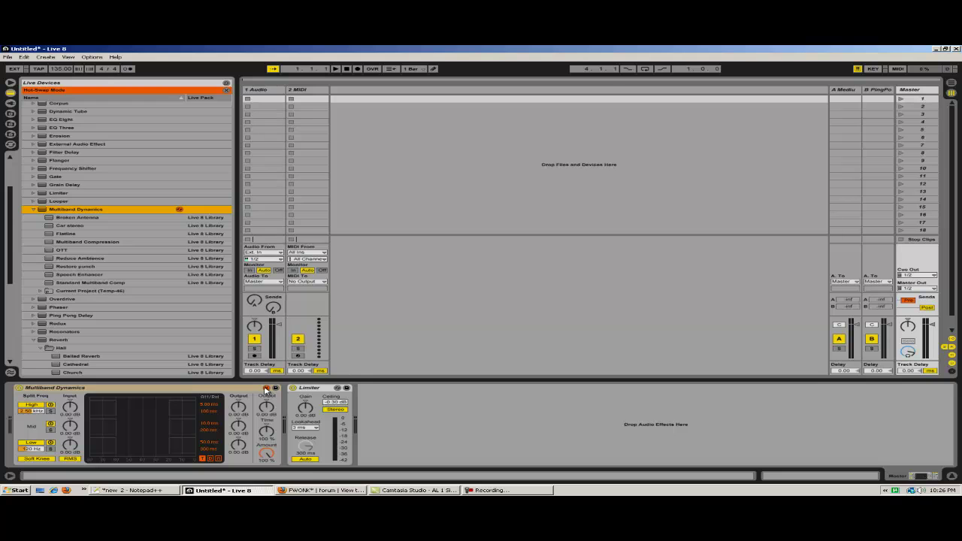
{"action": "double_click", "coordinate": [103, 244]}
- Insert EQ Eight first, with a low cut near 47 Hz and a dip around 200 Hz
{"action": "scroll", "coordinate": [57, 215], "scroll_direction": "up", "scroll_amount": 1}
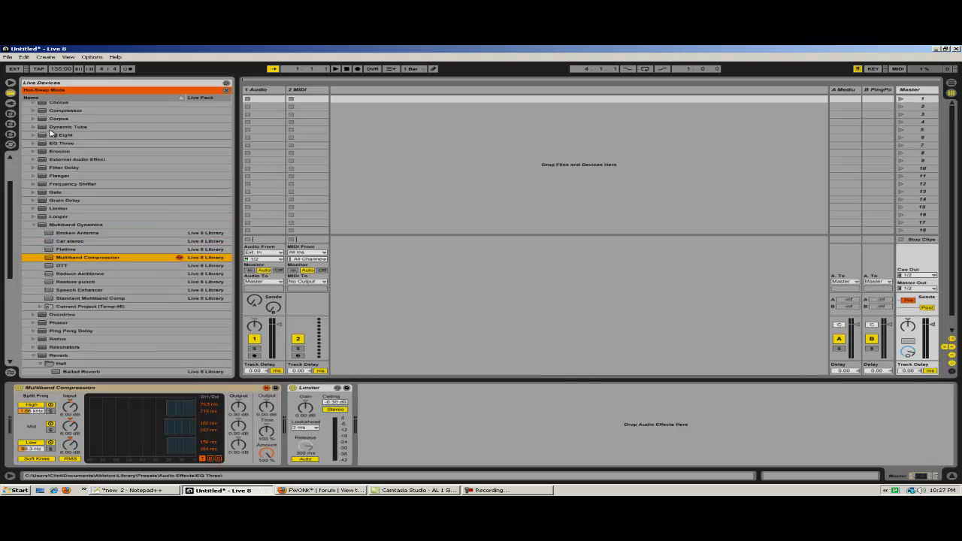
{"action": "left_click", "coordinate": [47, 135]}
{"action": "left_click_drag", "start_coordinate": [18, 404], "coordinate": [19, 405]}
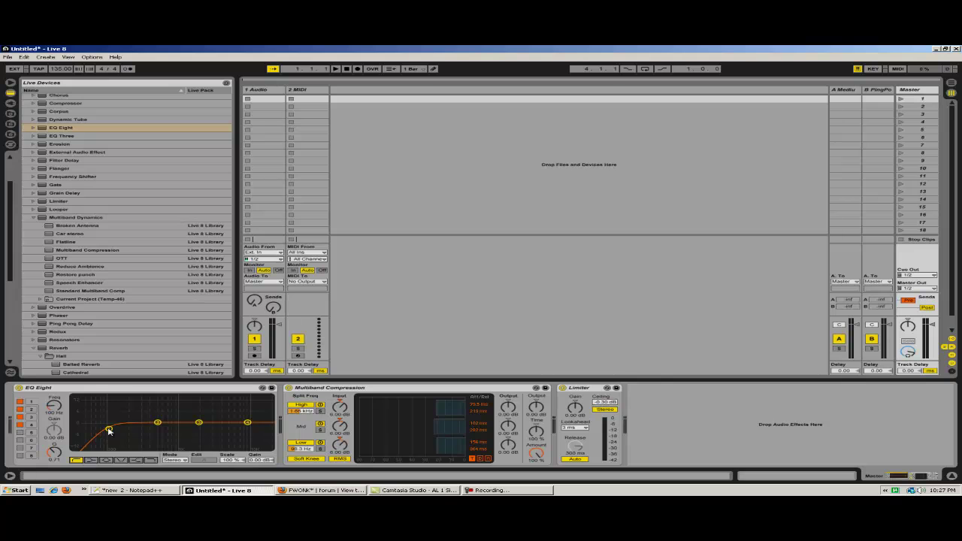
{"action": "left_click_drag", "start_coordinate": [109, 429], "coordinate": [88, 430]}
{"action": "left_click_drag", "start_coordinate": [156, 424], "coordinate": [130, 429]}
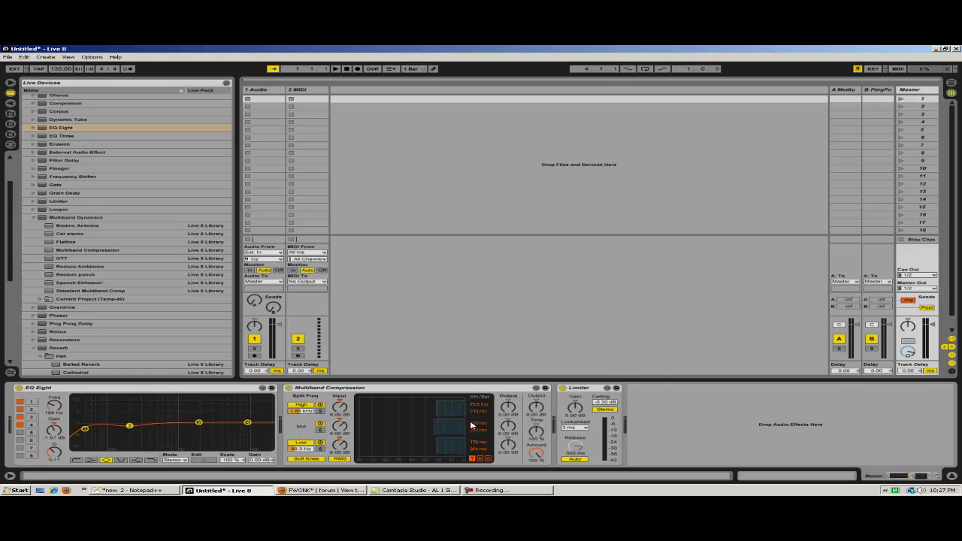
- Group EQ Eight, Multiband Compression and Limiter on the Master into one rack
{"action": "left_click", "coordinate": [162, 390]}
{"action": "left_click", "coordinate": [400, 393]}
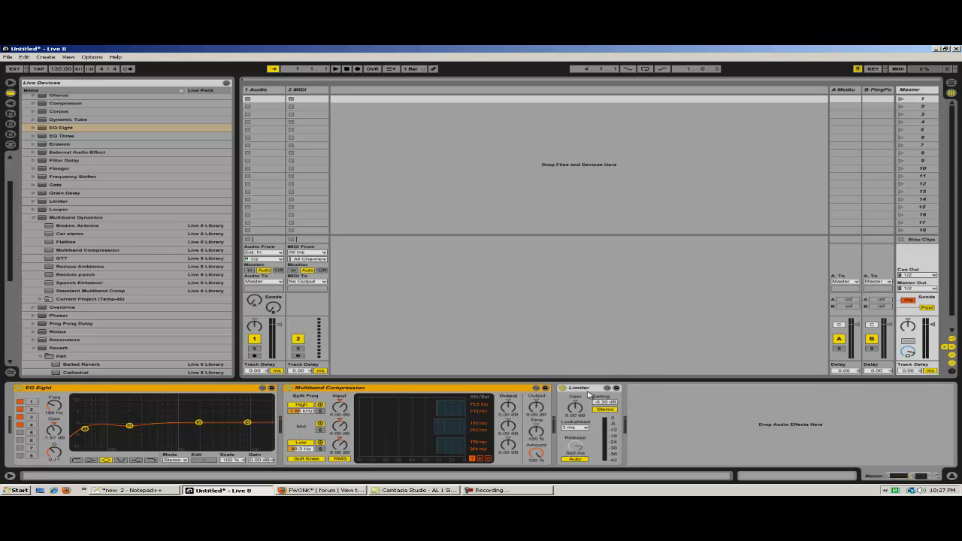
{"action": "left_click", "coordinate": [586, 390]}
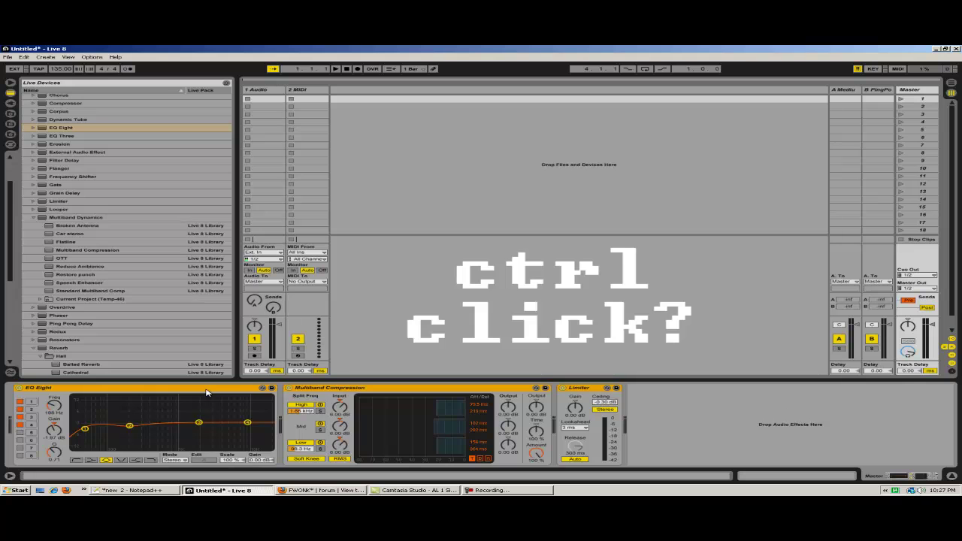
{"action": "right_click", "coordinate": [207, 392]}
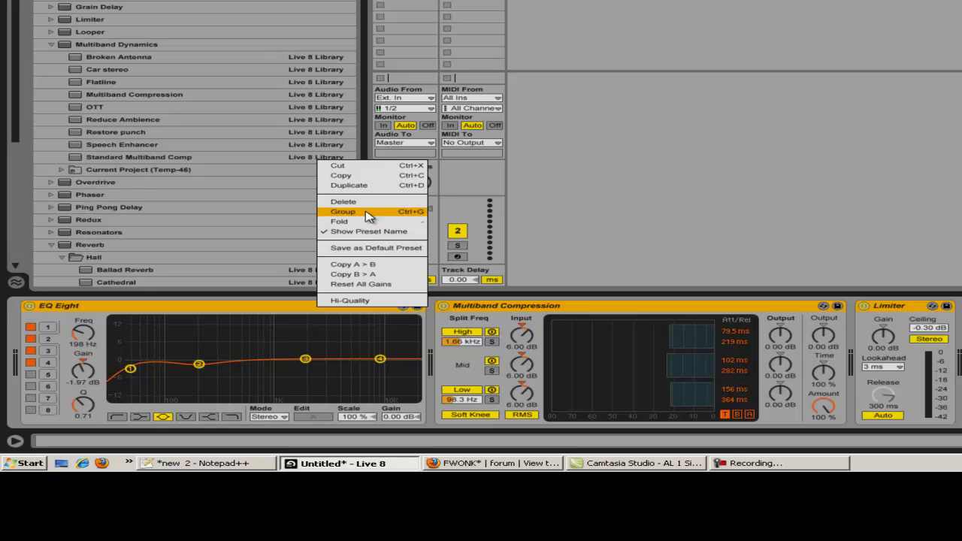
{"action": "left_click", "coordinate": [368, 215]}
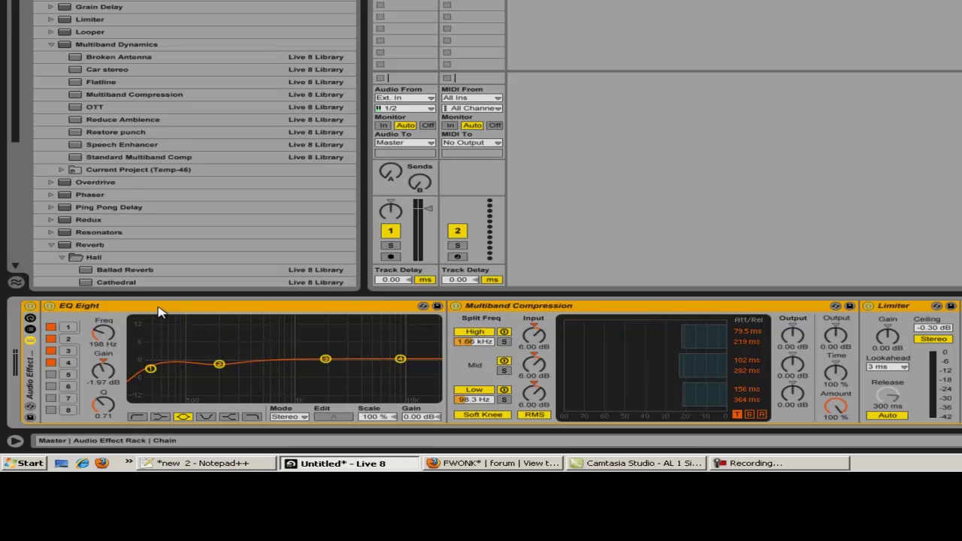
- Rename the Audio Effect Rack to 'Master FX 1' and show its devices
{"action": "right_click", "coordinate": [32, 377]}
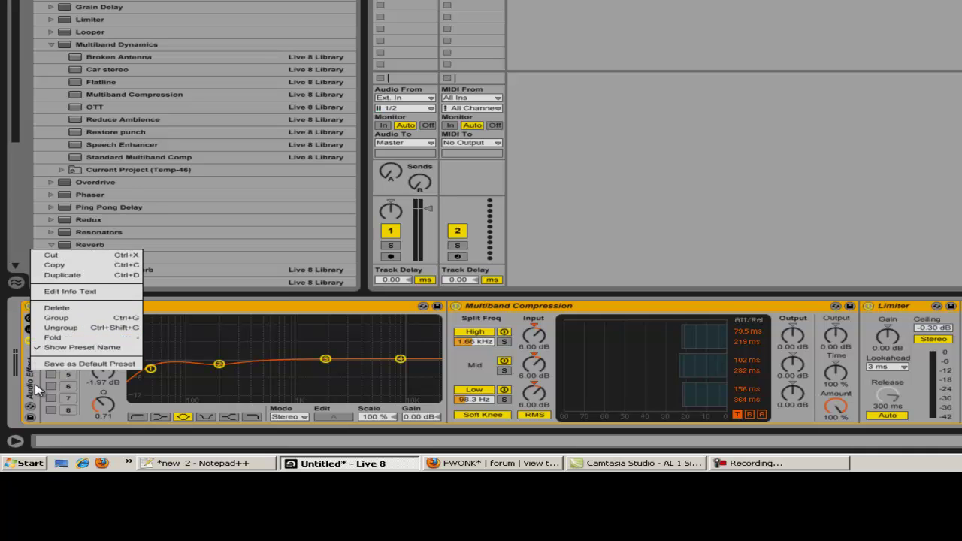
{"action": "left_click", "coordinate": [35, 385]}
{"action": "key", "text": "ctrl+g"}
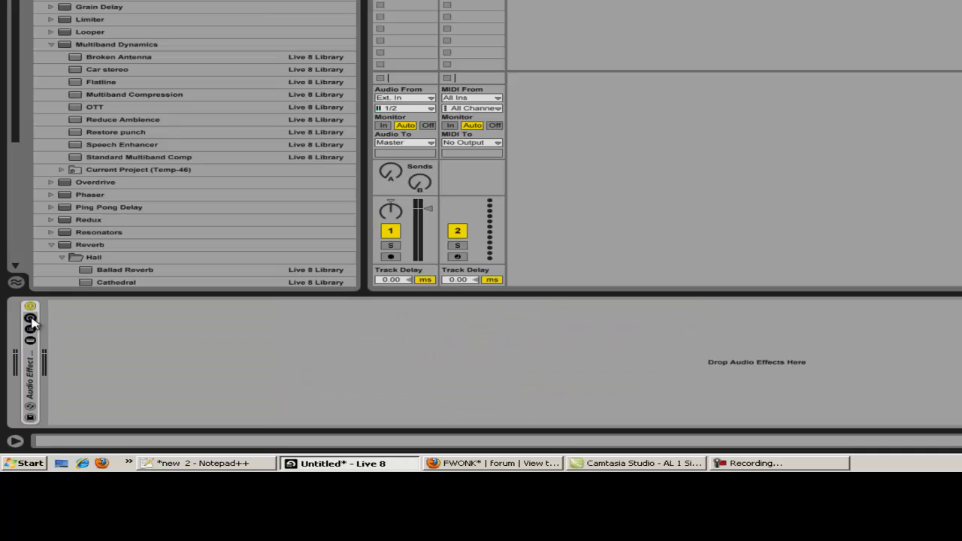
{"action": "right_click", "coordinate": [67, 309]}
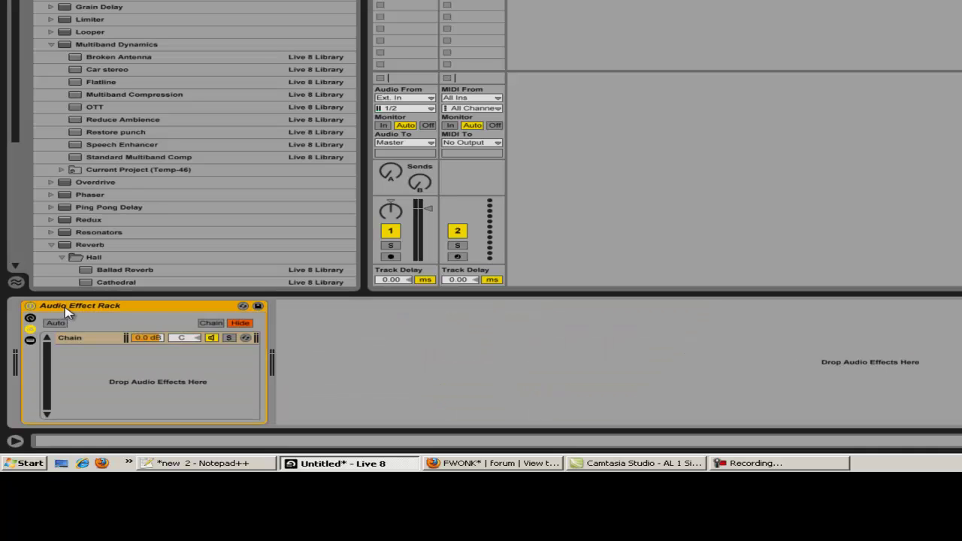
{"action": "left_click", "coordinate": [96, 351]}
{"action": "type", "text": "Master FX 1"}
{"action": "key", "text": "Return"}
{"action": "left_click", "coordinate": [30, 341]}
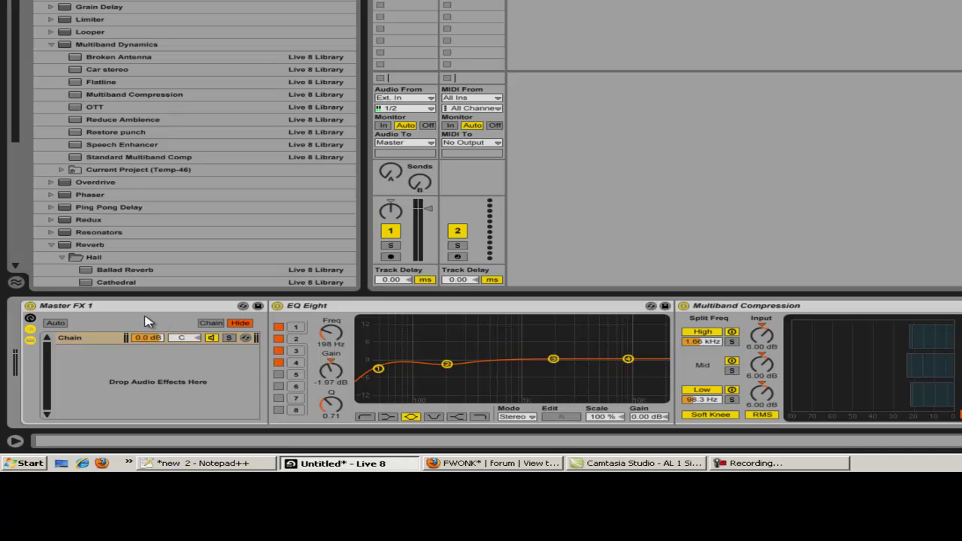
- Switch the Master FX 1 rack off to compare, then back on
{"action": "left_click", "coordinate": [86, 307]}
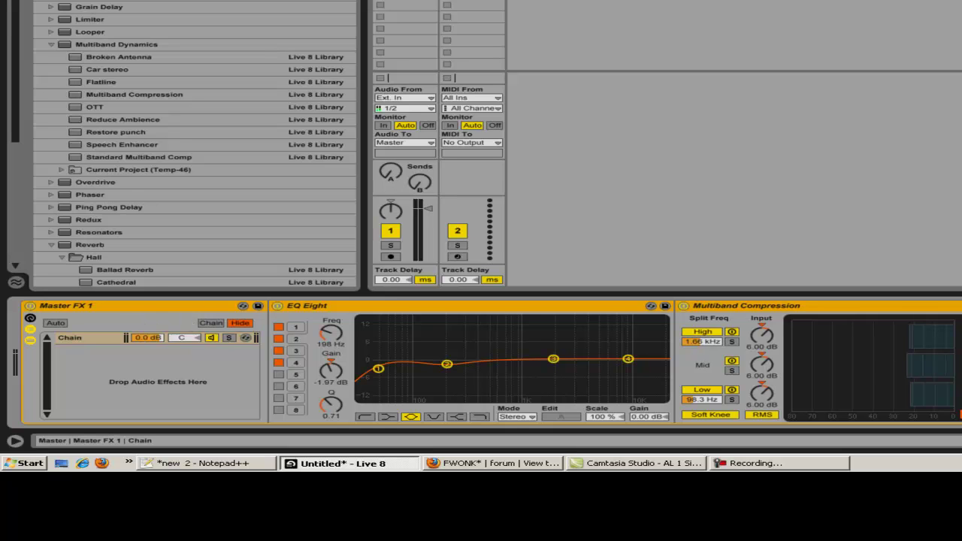
{"action": "left_click", "coordinate": [30, 306]}
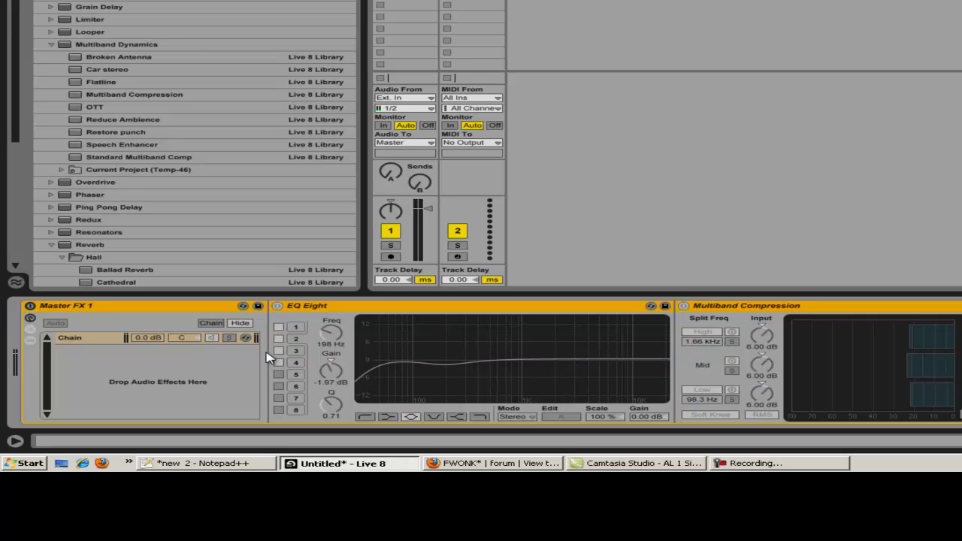
{"action": "left_click", "coordinate": [30, 306]}
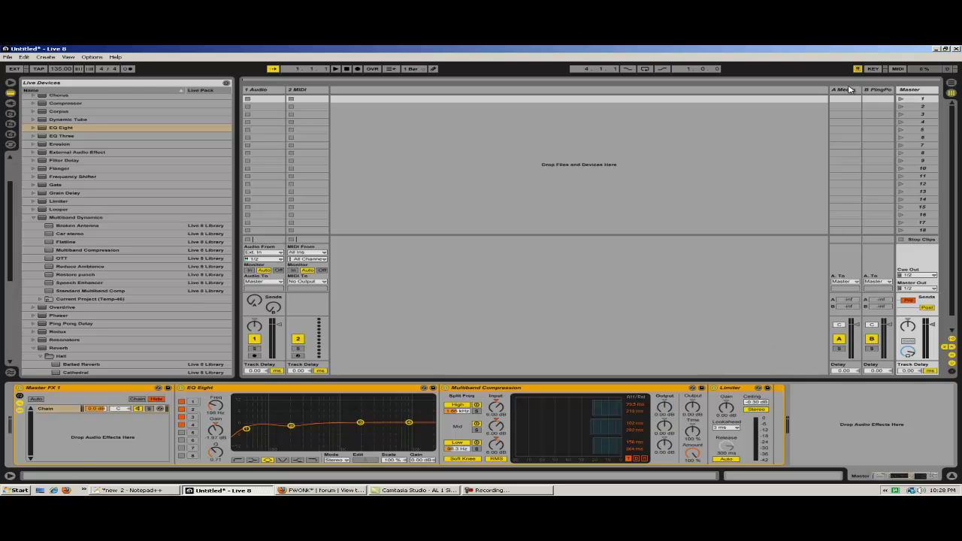
- Review return tracks A and B, then collapse Audio Effects and expand Instruments in the browser
{"action": "left_click", "coordinate": [849, 89]}
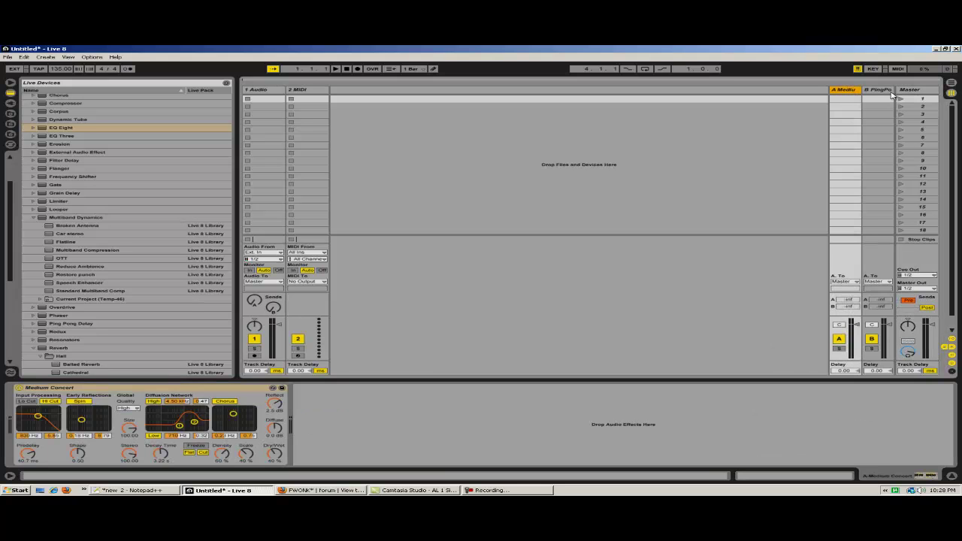
{"action": "left_click", "coordinate": [879, 90]}
{"action": "left_click", "coordinate": [850, 89]}
{"action": "scroll", "coordinate": [100, 163], "scroll_direction": "up", "scroll_amount": 3}
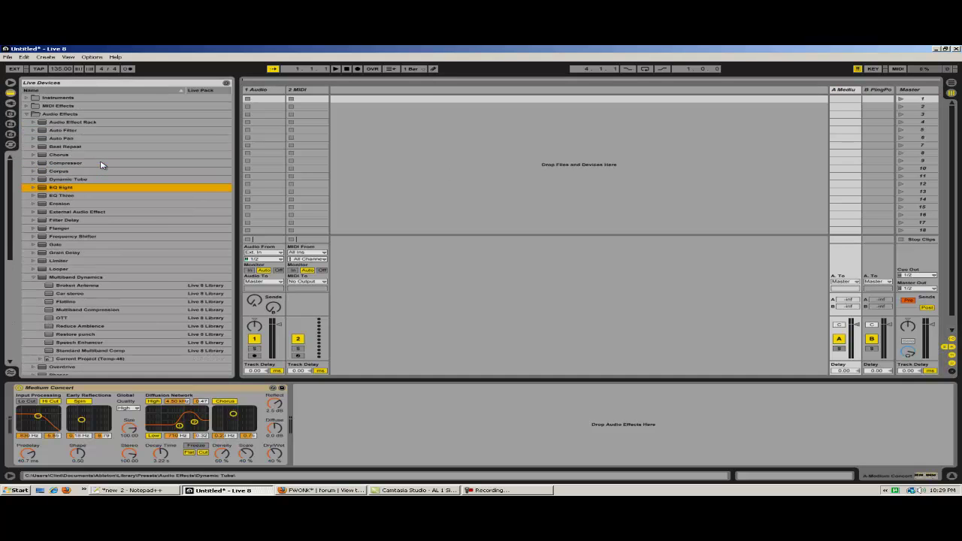
{"action": "left_click", "coordinate": [25, 114]}
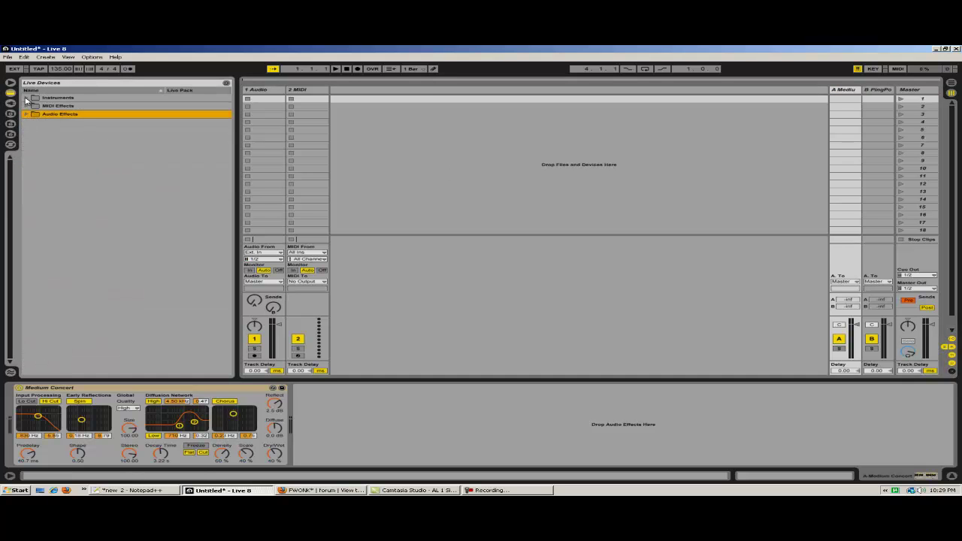
{"action": "left_click", "coordinate": [26, 98]}
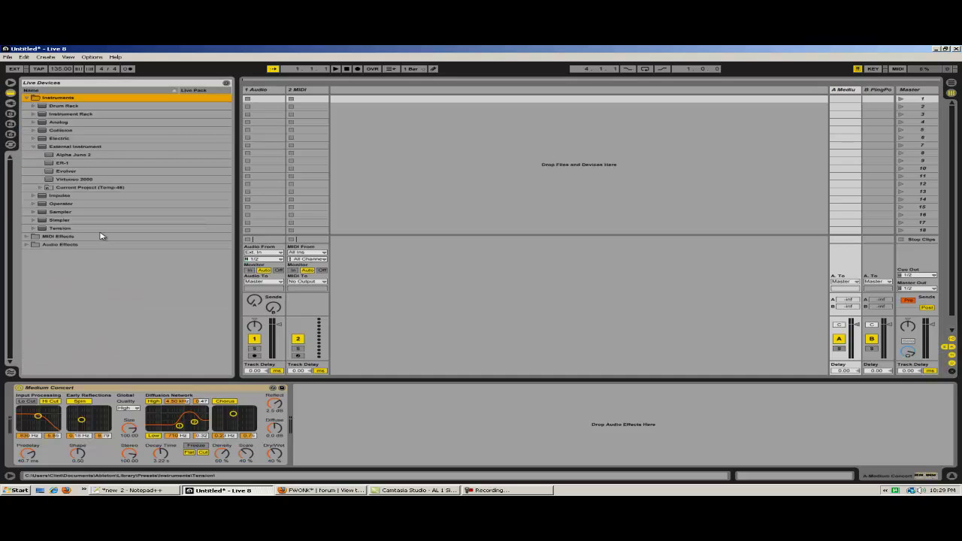
- Add P-Bass Finger and Keys-Acoustic Piano from the Simpler presets as new MIDI tracks
{"action": "left_click", "coordinate": [33, 221]}
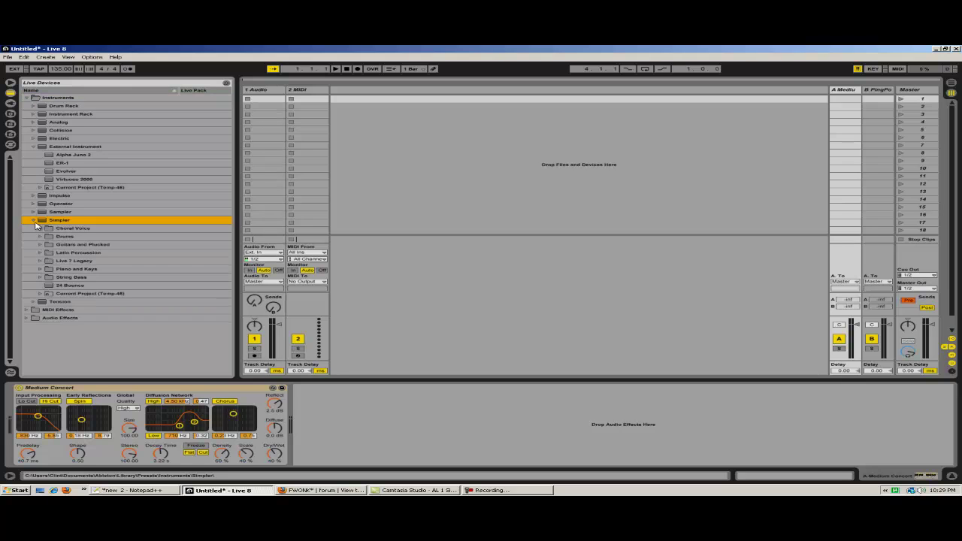
{"action": "left_click", "coordinate": [40, 261]}
{"action": "left_click", "coordinate": [40, 261]}
{"action": "left_click", "coordinate": [46, 278]}
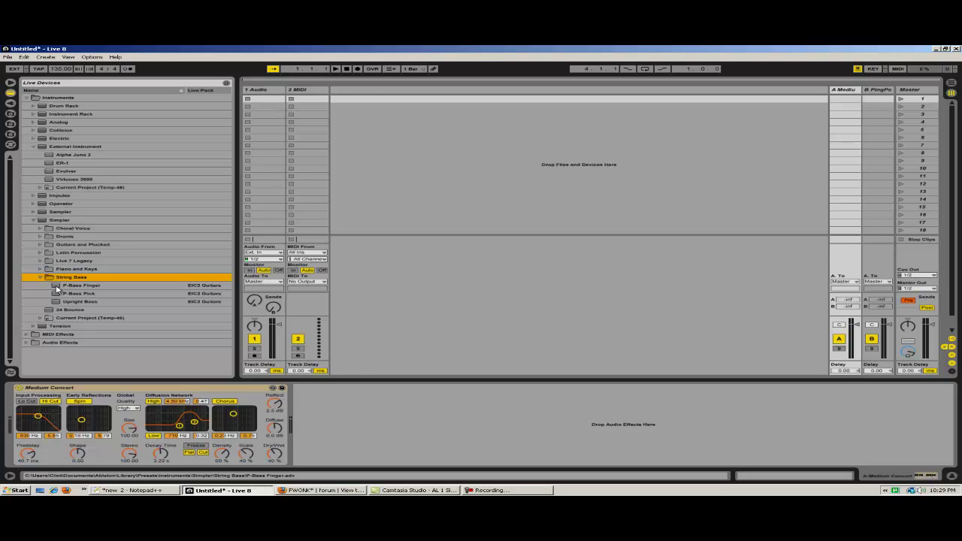
{"action": "left_click_drag", "start_coordinate": [57, 288], "coordinate": [377, 156]}
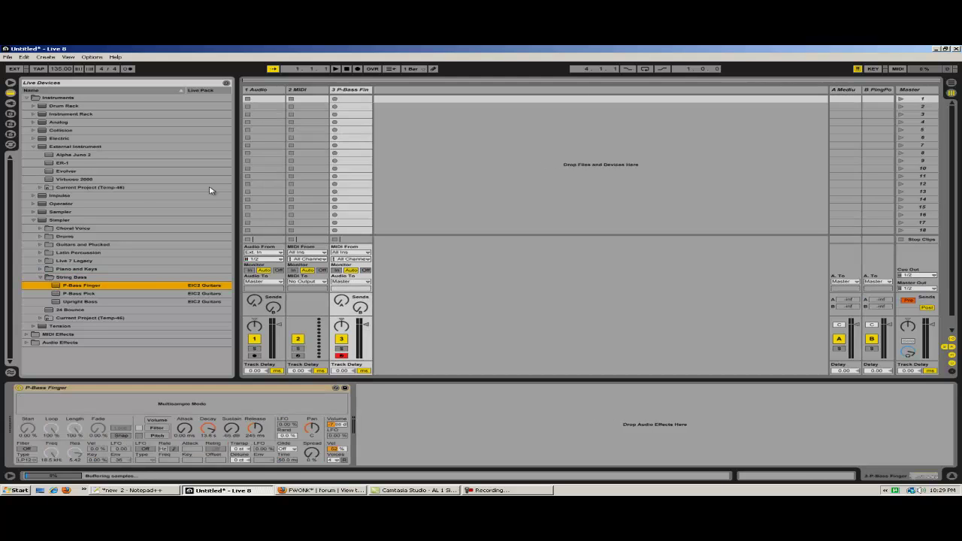
{"action": "left_click", "coordinate": [39, 270]}
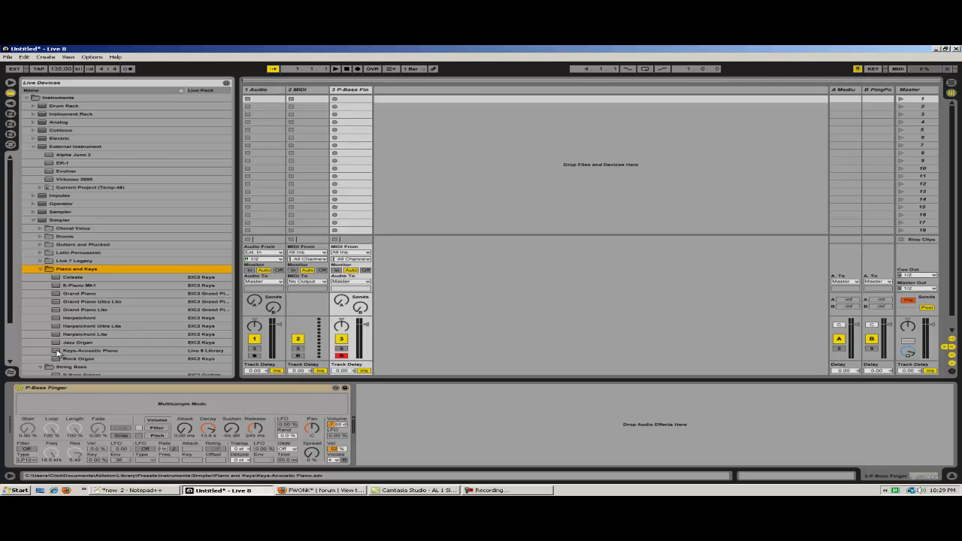
{"action": "left_click_drag", "start_coordinate": [57, 353], "coordinate": [414, 141]}
- Add the Artefact Delirium and Glitch Impulse kits as new drum tracks
{"action": "left_click", "coordinate": [34, 197]}
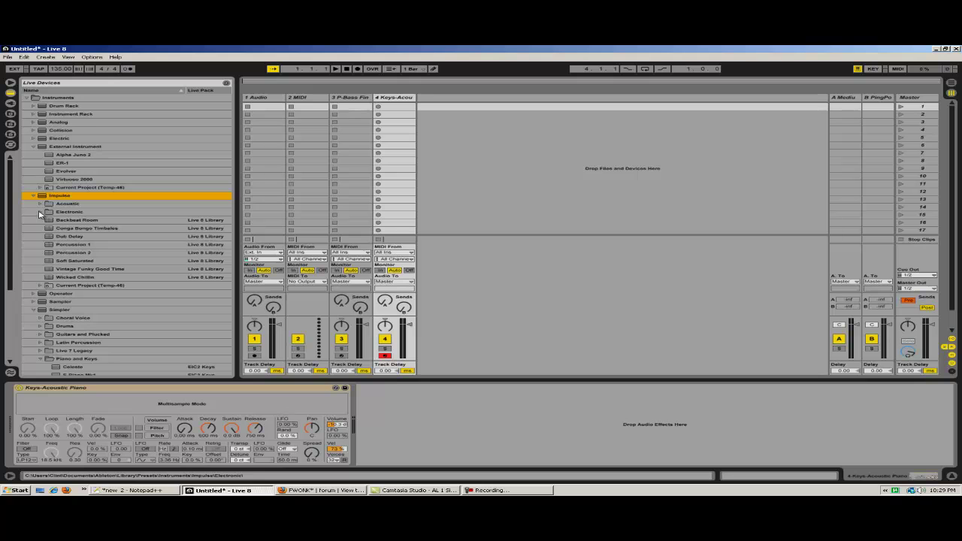
{"action": "left_click", "coordinate": [40, 214]}
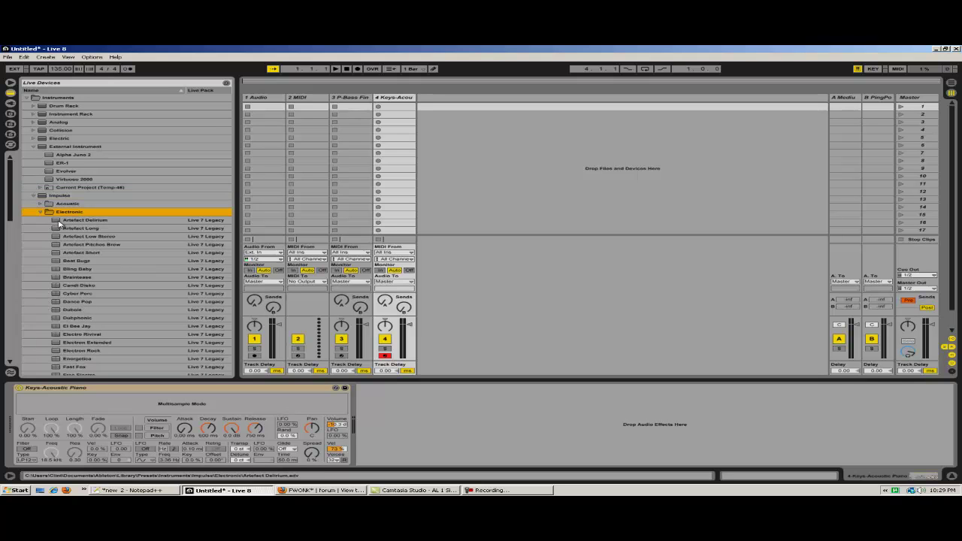
{"action": "left_click_drag", "start_coordinate": [59, 223], "coordinate": [454, 162]}
{"action": "scroll", "coordinate": [120, 289], "scroll_direction": "down", "scroll_amount": 4}
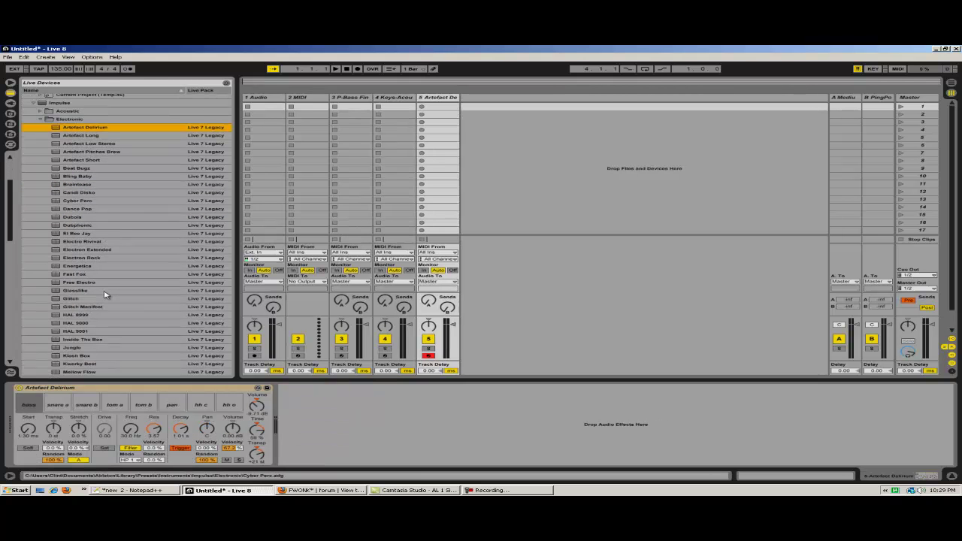
{"action": "left_click_drag", "start_coordinate": [55, 303], "coordinate": [502, 177]}
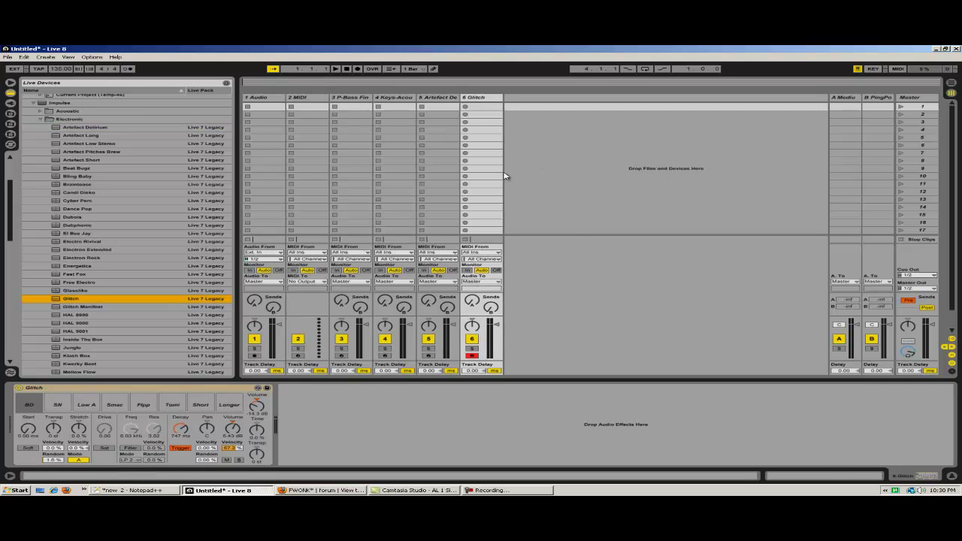
- Check each new track's device, then select the piano and P-Bass Finger tracks together
{"action": "left_click", "coordinate": [352, 98]}
{"action": "left_click", "coordinate": [388, 100]}
{"action": "left_click", "coordinate": [449, 100]}
{"action": "left_click", "coordinate": [480, 100]}
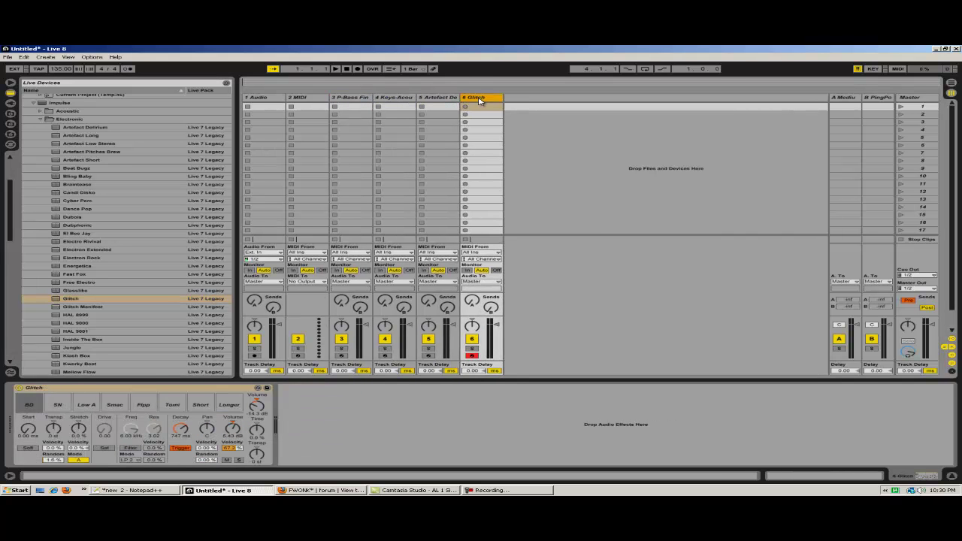
{"action": "left_click", "coordinate": [394, 100]}
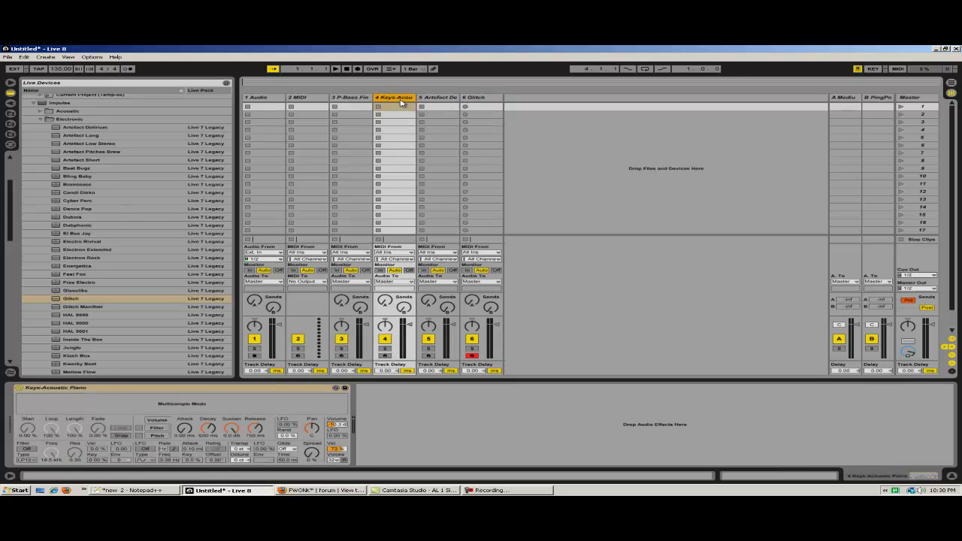
{"action": "left_click", "coordinate": [352, 100]}
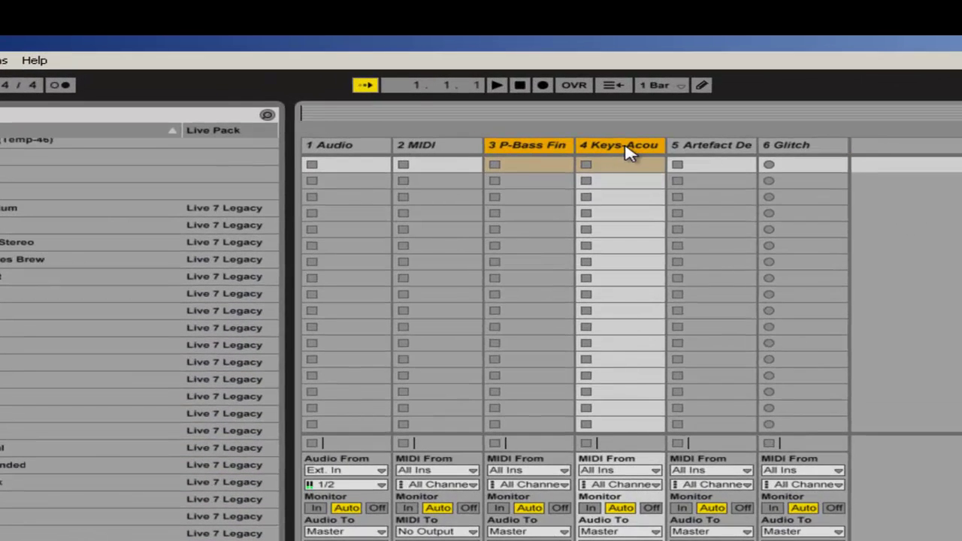
- Group the bass and piano tracks, name the group 'Bass and Piano', and fold it
{"action": "right_click", "coordinate": [399, 100]}
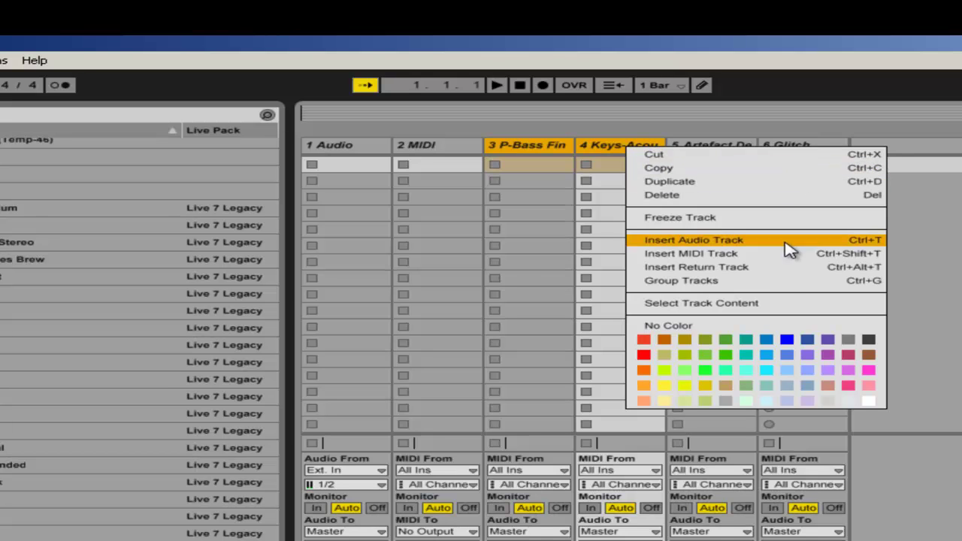
{"action": "left_click", "coordinate": [782, 282]}
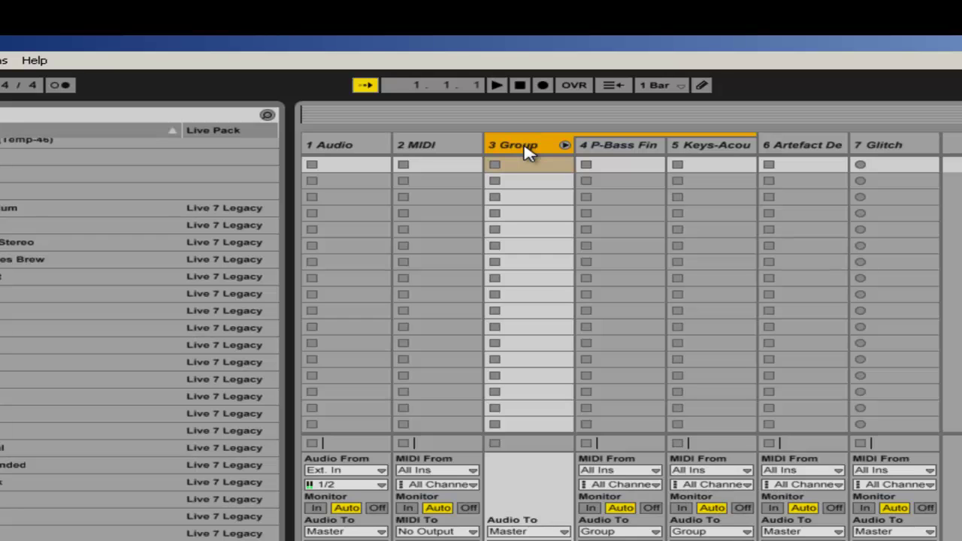
{"action": "key", "text": "ctrl+r"}
{"action": "type", "text": "B"}
{"action": "type", "text": "ass and Pian"}
{"action": "type", "text": "o"}
{"action": "key", "text": "Return"}
{"action": "left_click_drag", "start_coordinate": [574, 145], "coordinate": [609, 145]}
{"action": "left_click", "coordinate": [610, 145]}
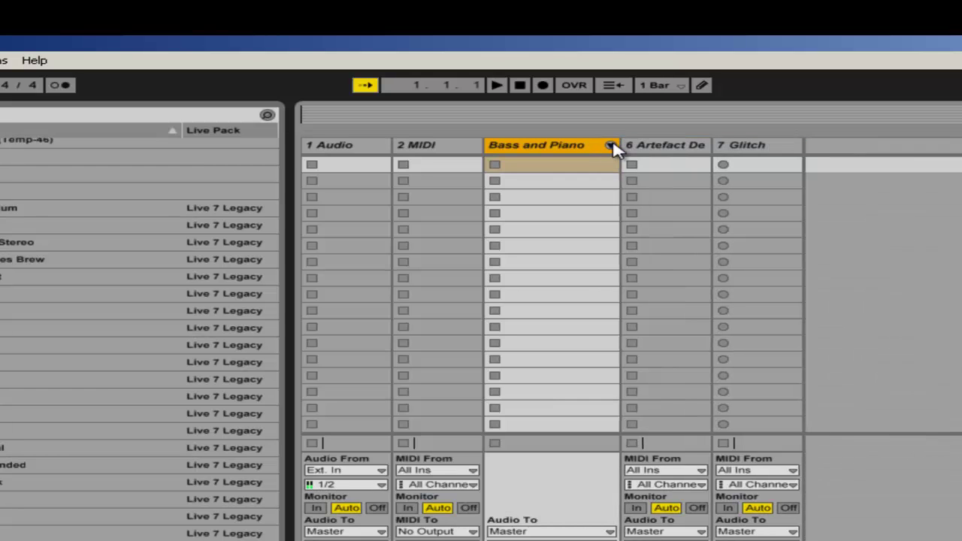
- Group the Artefact Delirium and Glitch tracks as 'IDM drums' and fold it
{"action": "left_click", "coordinate": [668, 148]}
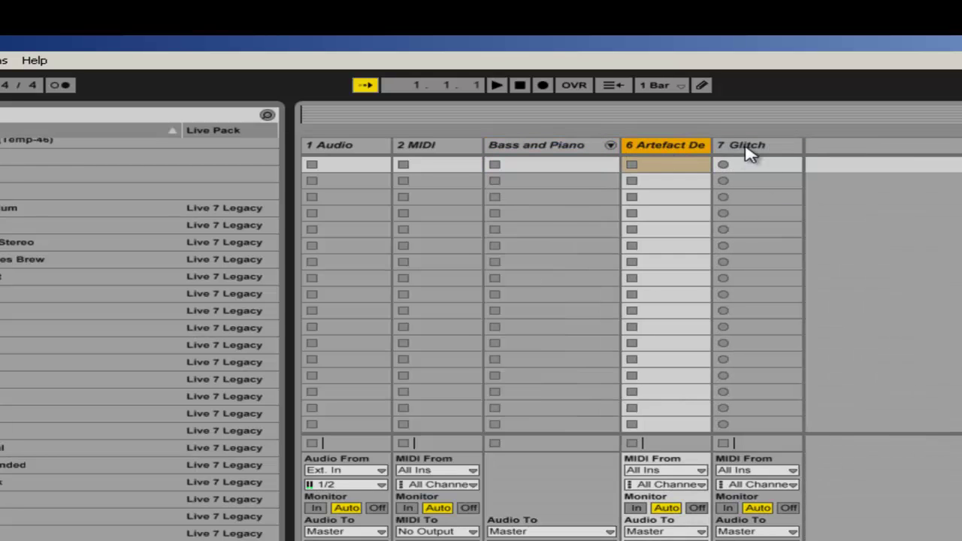
{"action": "left_click", "coordinate": [755, 148], "text": "shift"}
{"action": "right_click", "coordinate": [675, 148]}
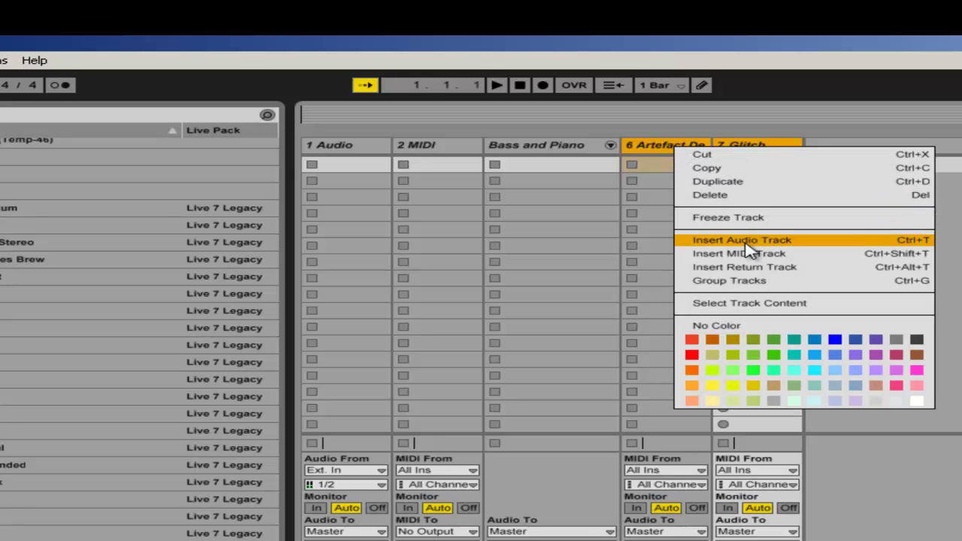
{"action": "left_click", "coordinate": [714, 281]}
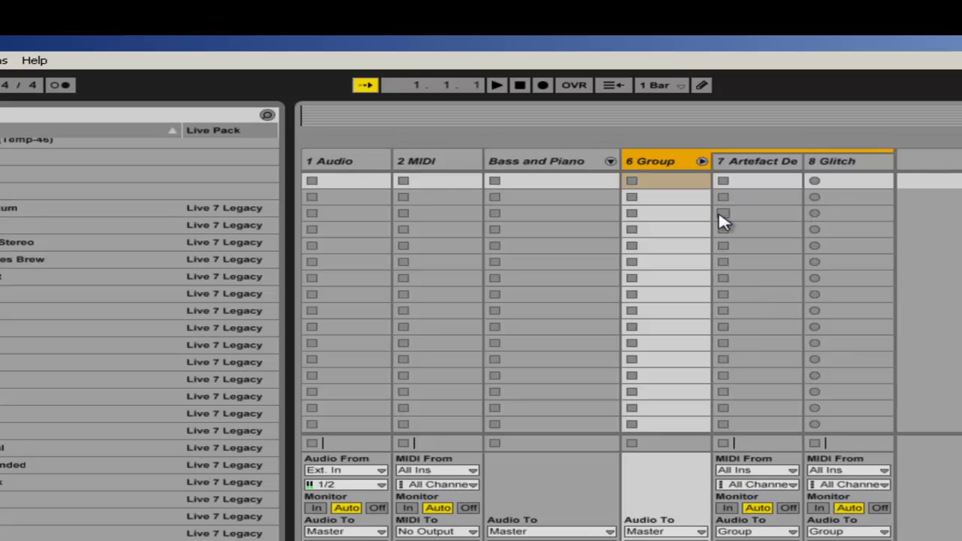
{"action": "key", "text": "ctrl+r"}
{"action": "type", "text": "IDM drums"}
{"action": "left_click", "coordinate": [700, 161]}
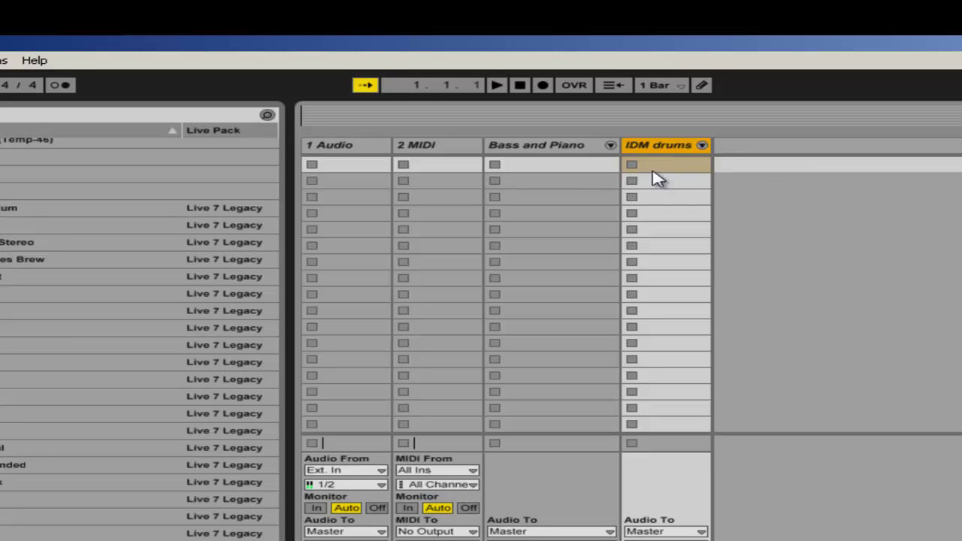
- Unfold IDM drums and try loading Kwerky Beet onto the Glitch track, then undo it
{"action": "left_click", "coordinate": [700, 147]}
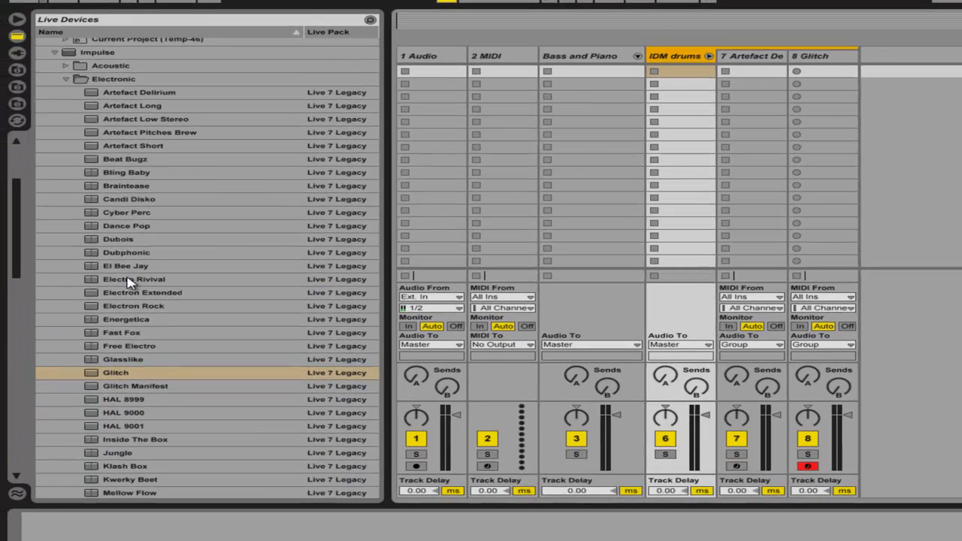
{"action": "scroll", "coordinate": [132, 279], "scroll_direction": "down", "scroll_amount": 3}
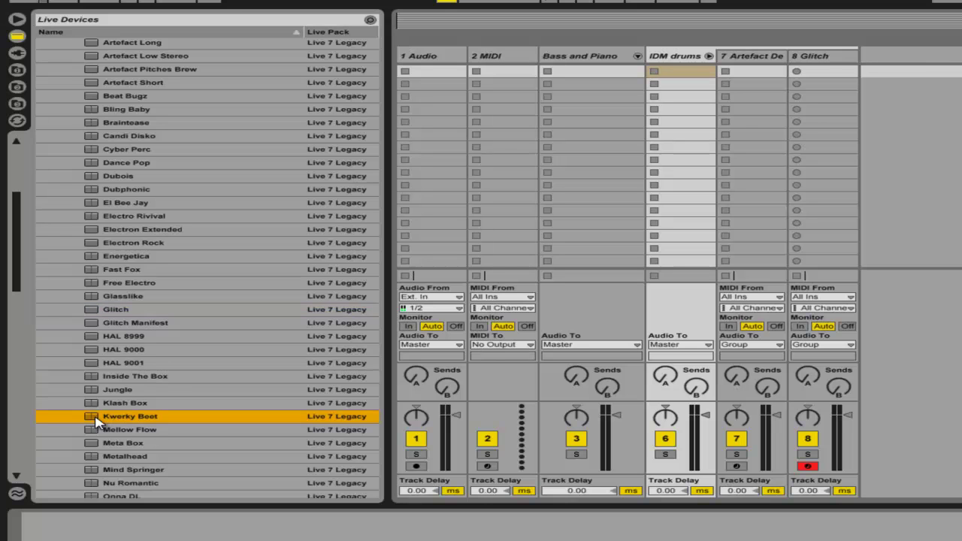
{"action": "left_click_drag", "start_coordinate": [97, 423], "coordinate": [789, 120]}
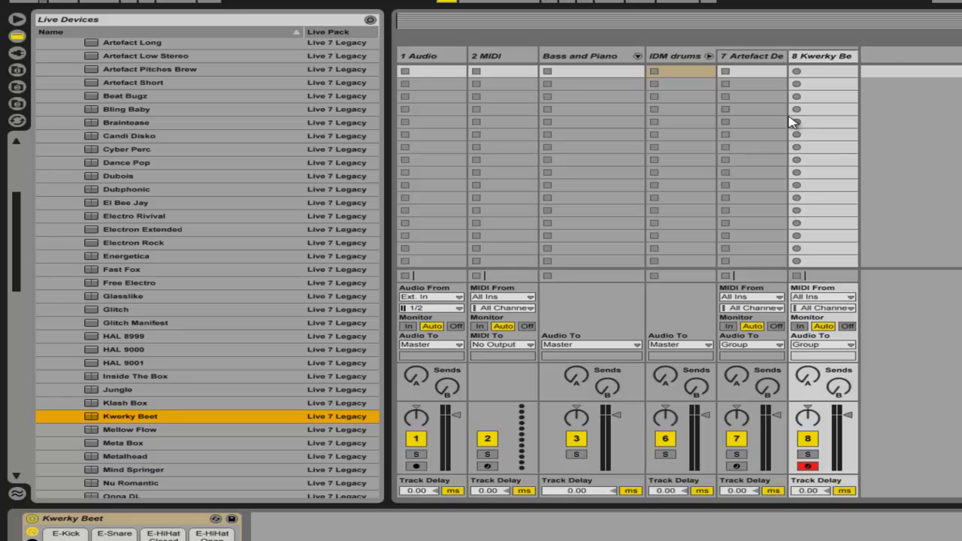
{"action": "key", "text": "ctrl+z"}
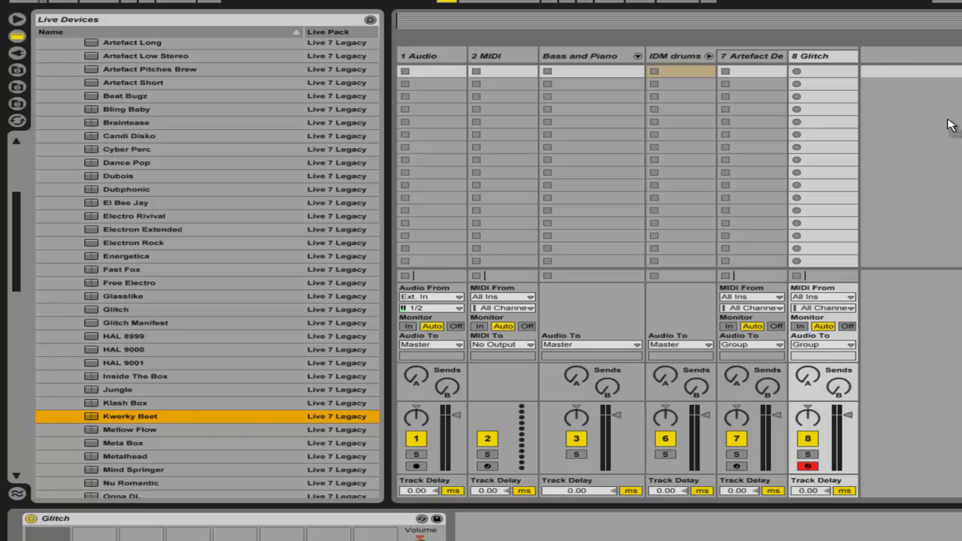
- Add Kwerky Beet as its own track, move it into IDM drums, and fold the group
{"action": "left_click_drag", "start_coordinate": [948, 125], "coordinate": [947, 124]}
{"action": "left_click_drag", "start_coordinate": [889, 59], "coordinate": [684, 65]}
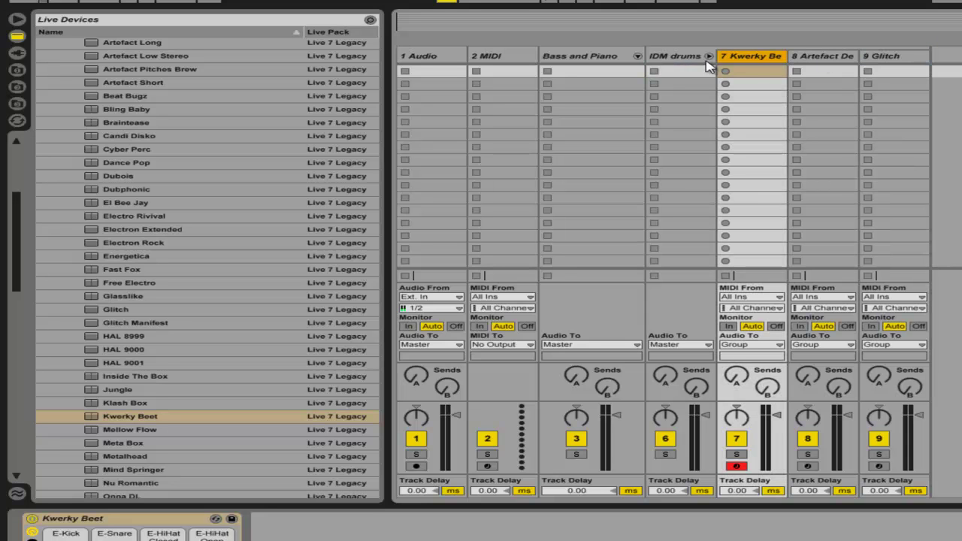
{"action": "left_click", "coordinate": [709, 56]}
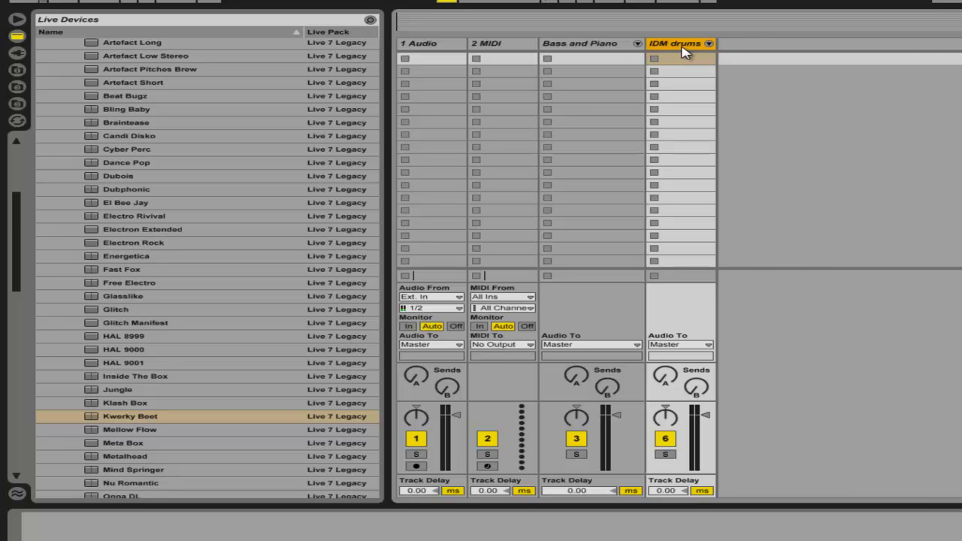
{"action": "left_click", "coordinate": [709, 44]}
{"action": "left_click", "coordinate": [710, 45]}
{"action": "key", "text": "Tab"}
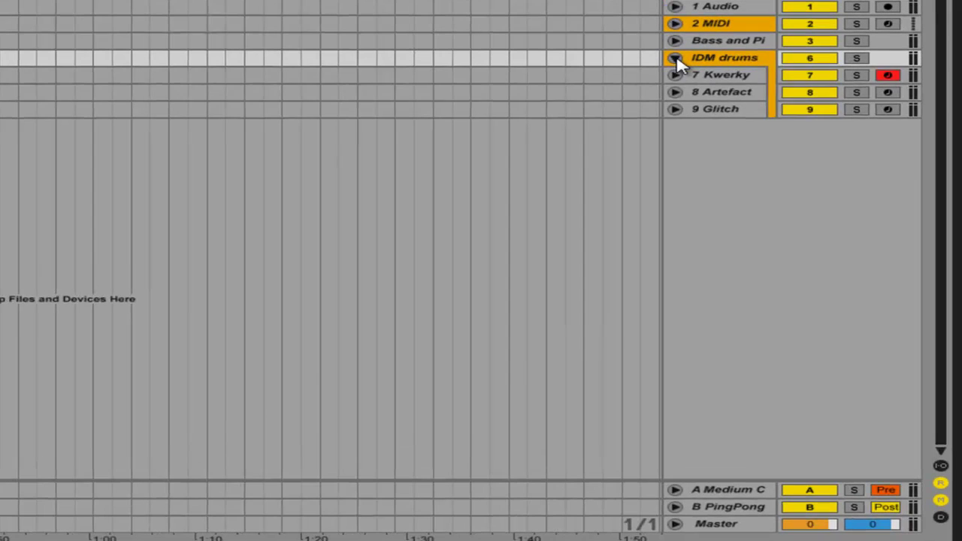
- Fold then unfold the IDM drums group in Arrangement view and return to Session view
{"action": "left_click", "coordinate": [825, 145]}
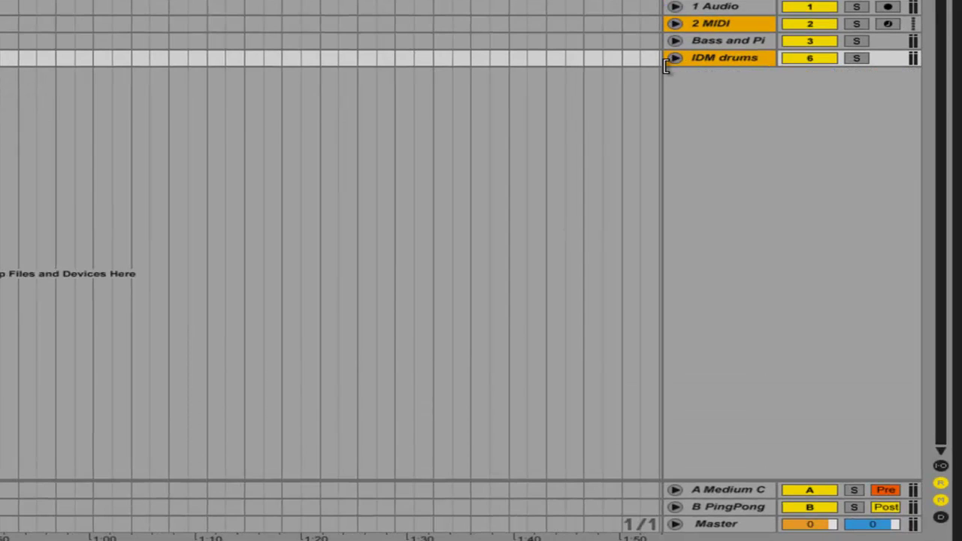
{"action": "left_click", "coordinate": [676, 58]}
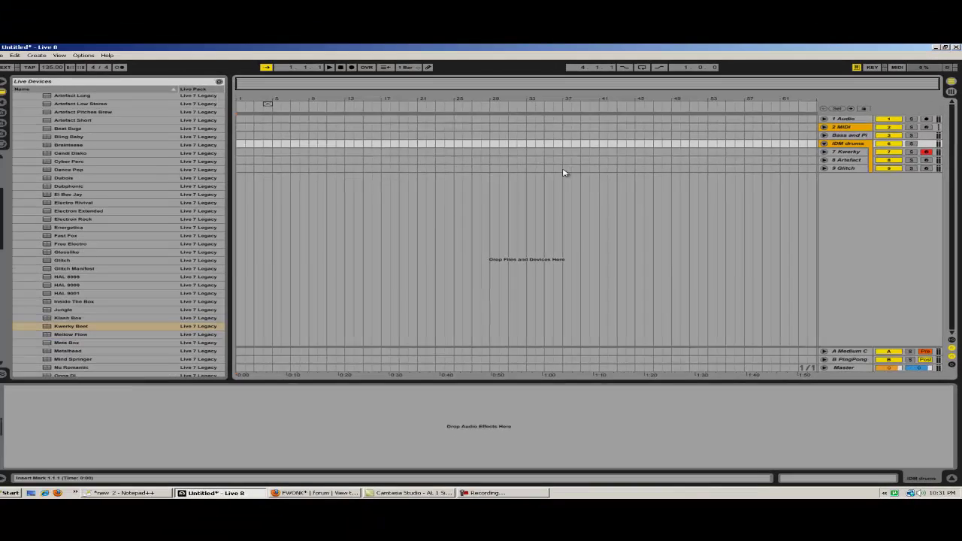
{"action": "key", "text": "Tab"}
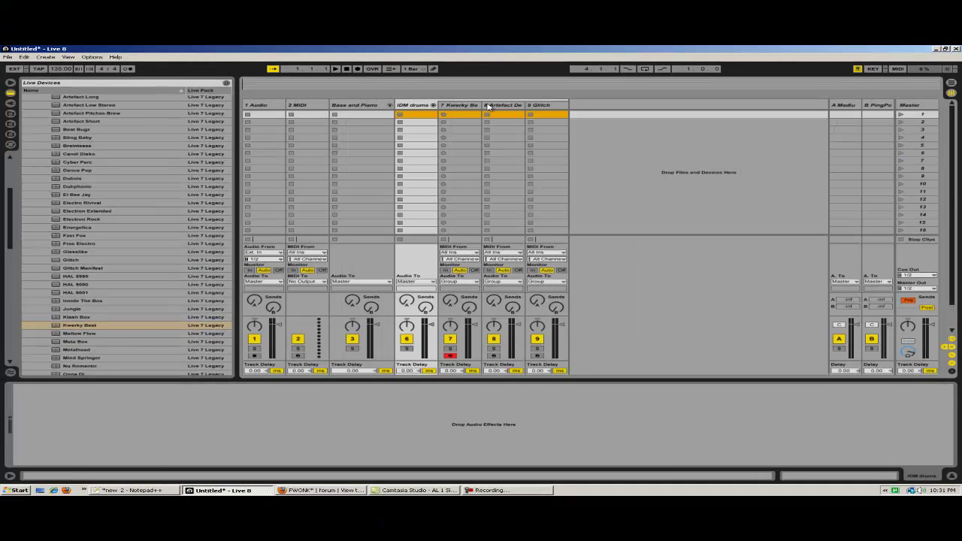
- Create a Kwerky Beet clip with an E-Kick 14 note on every beat and play it
{"action": "left_click", "coordinate": [453, 107]}
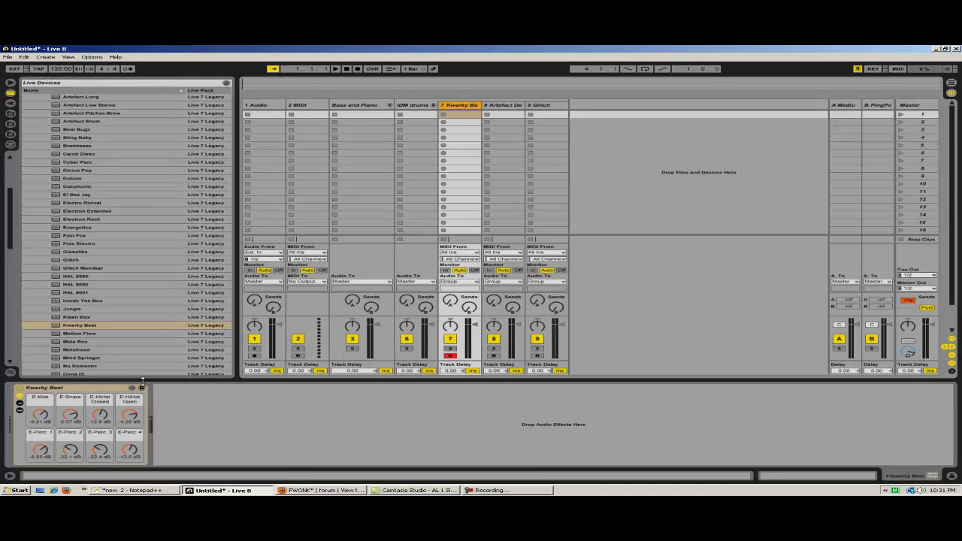
{"action": "left_click", "coordinate": [453, 116]}
{"action": "double_click", "coordinate": [453, 116]}
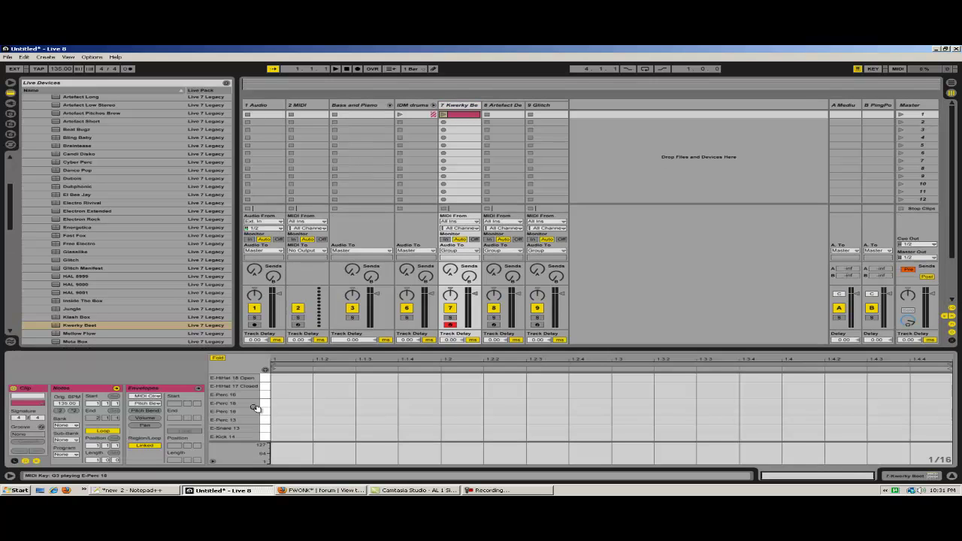
{"action": "left_click_drag", "start_coordinate": [281, 440], "coordinate": [428, 435]}
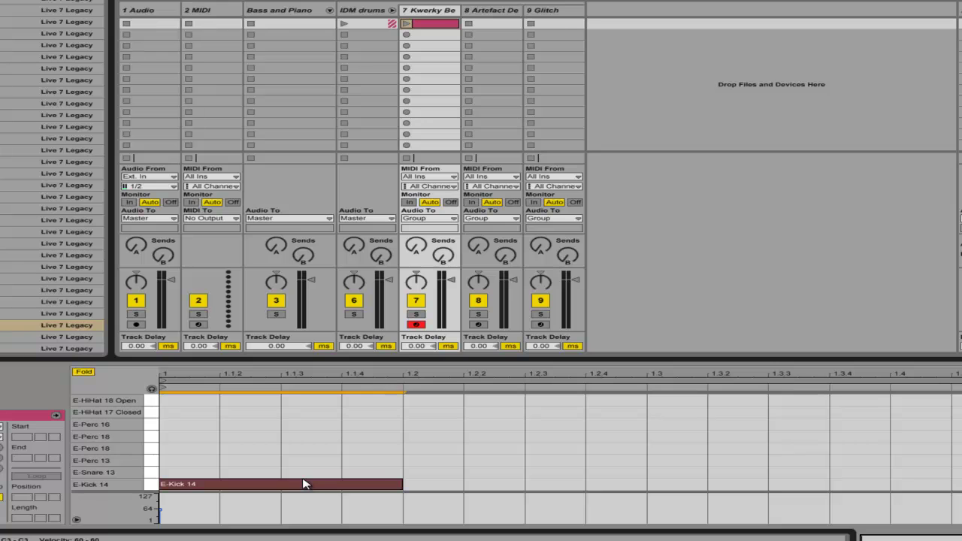
{"action": "key", "text": "ctrl+d"}
{"action": "key", "text": "ctrl+d"}
{"action": "key", "text": "ctrl+d"}
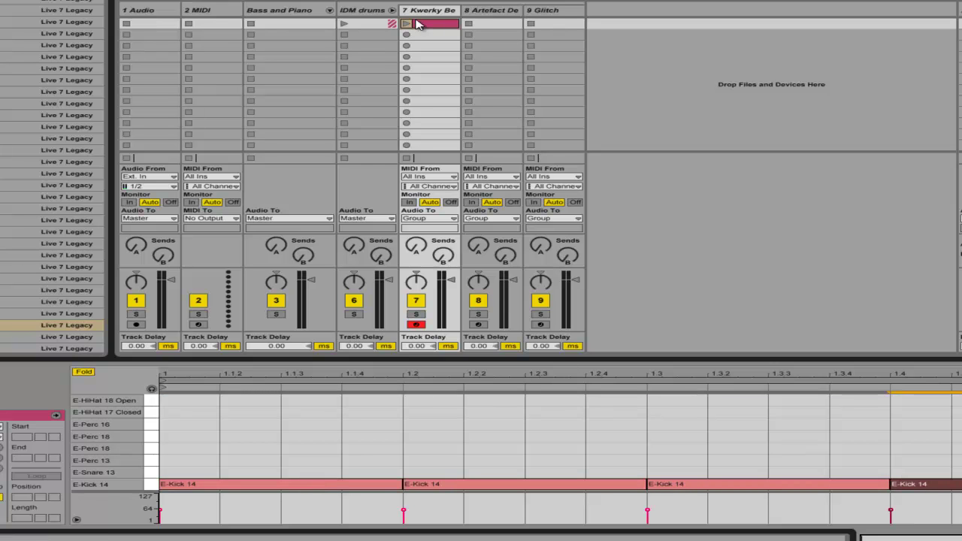
{"action": "left_click", "coordinate": [408, 24]}
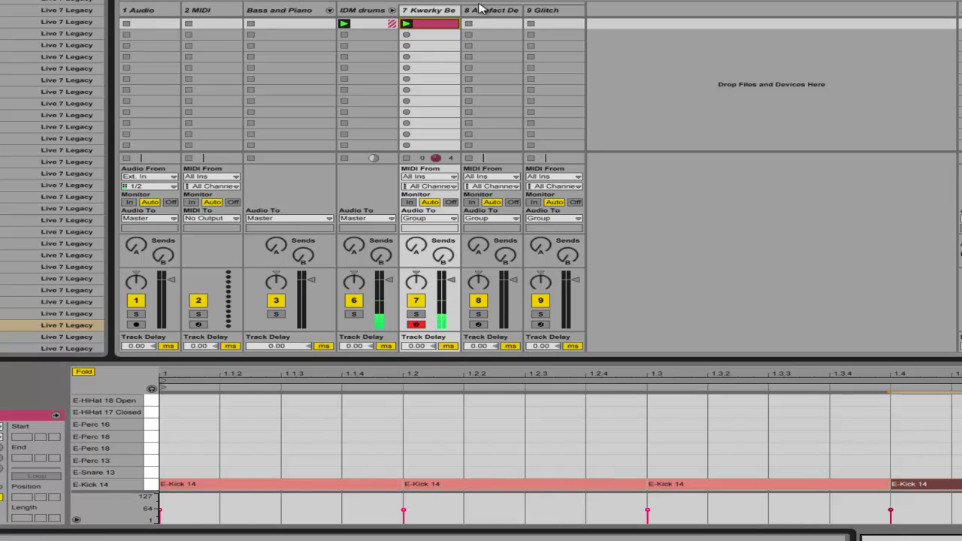
- Create an Artefact clip with repeated hh o notes starting at 1.1.3
{"action": "double_click", "coordinate": [492, 24]}
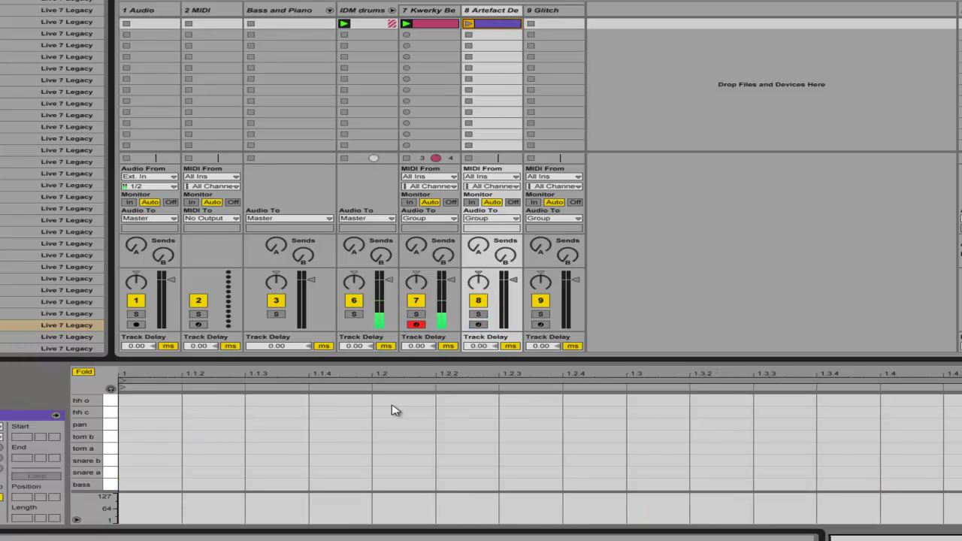
{"action": "left_click_drag", "start_coordinate": [275, 400], "coordinate": [359, 406]}
{"action": "key", "text": "ctrl+d"}
{"action": "key", "text": "ctrl+d"}
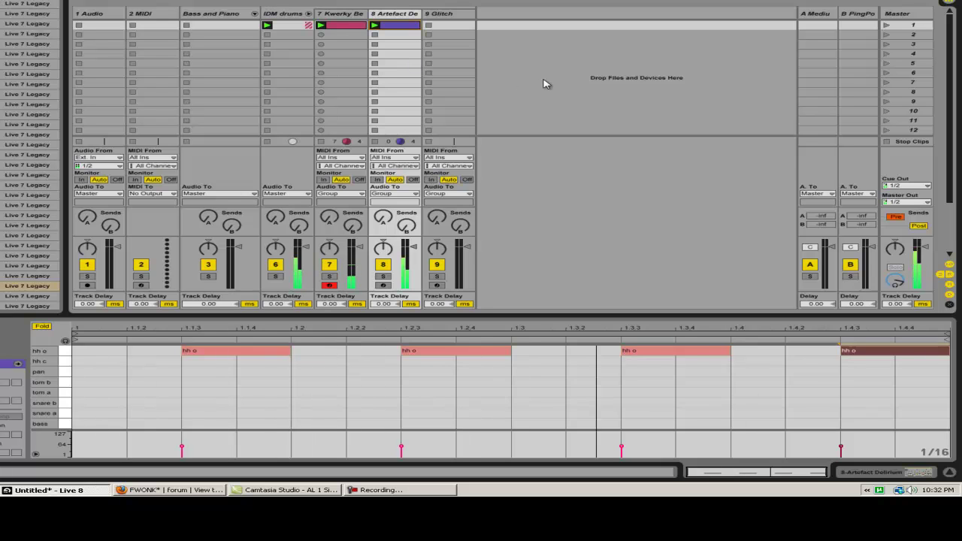
- Create a Glitch clip with Flpp notes at 1.2 and 1.4, and play it
{"action": "left_click", "coordinate": [452, 26]}
{"action": "double_click", "coordinate": [453, 28]}
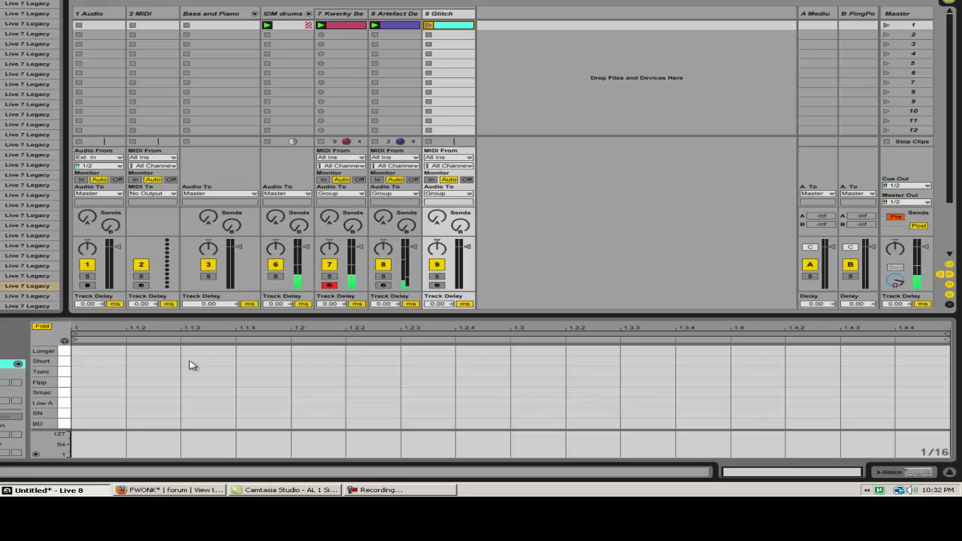
{"action": "mouse_move", "coordinate": [308, 381]}
{"action": "left_mouse_down"}
{"action": "mouse_move", "coordinate": [580, 382]}
{"action": "mouse_move", "coordinate": [526, 383]}
{"action": "left_mouse_up"}
{"action": "key", "text": "ctrl+d"}
{"action": "key", "text": "Right"}
{"action": "key", "text": "Right"}
{"action": "key", "text": "Right"}
{"action": "key", "text": "Right"}
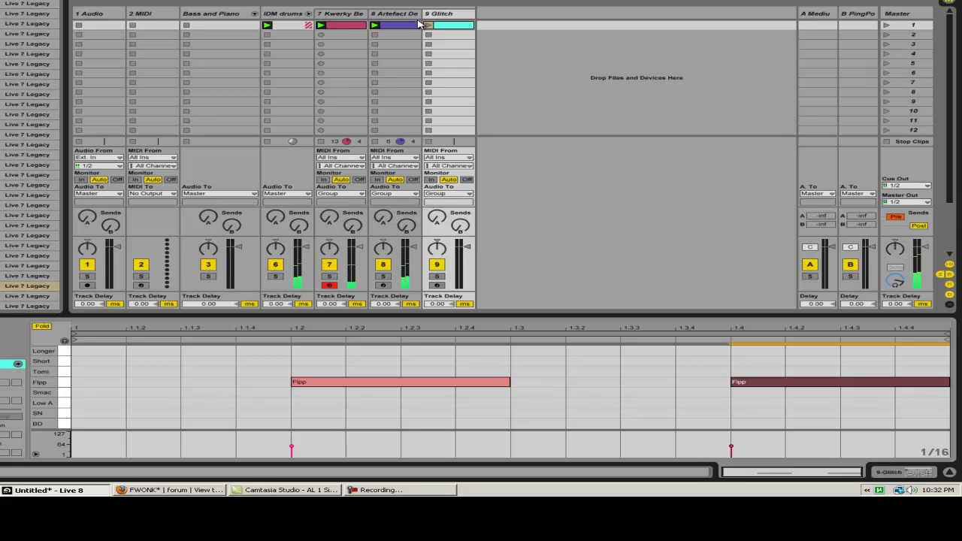
{"action": "left_click", "coordinate": [429, 26]}
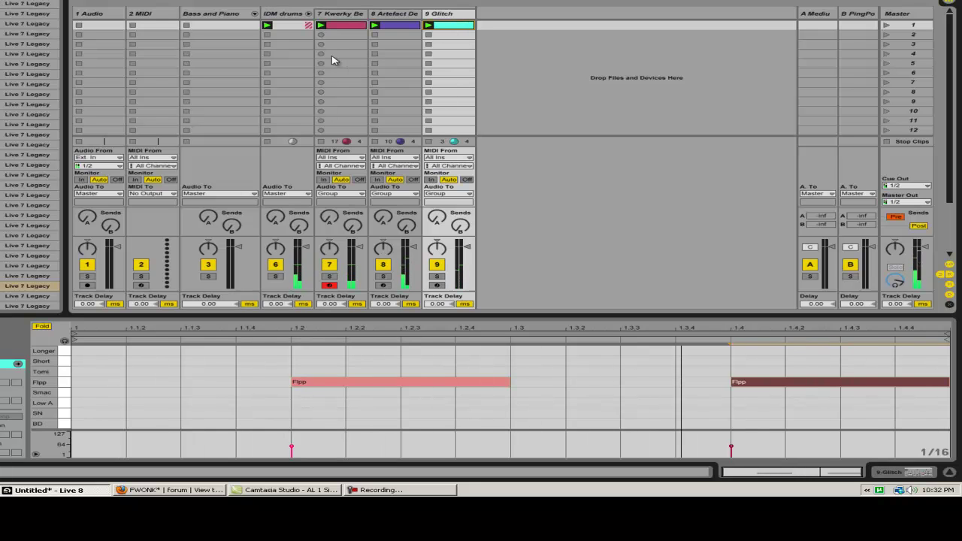
- Add a Compressor from Audio Effects to the IDM drums group track
{"action": "left_click", "coordinate": [290, 15]}
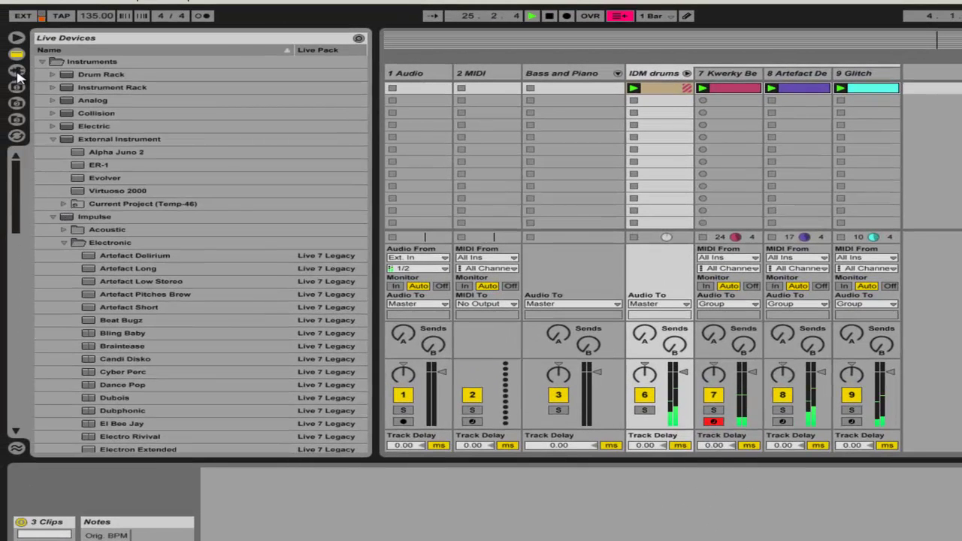
{"action": "left_click", "coordinate": [42, 62]}
{"action": "left_click", "coordinate": [42, 87]}
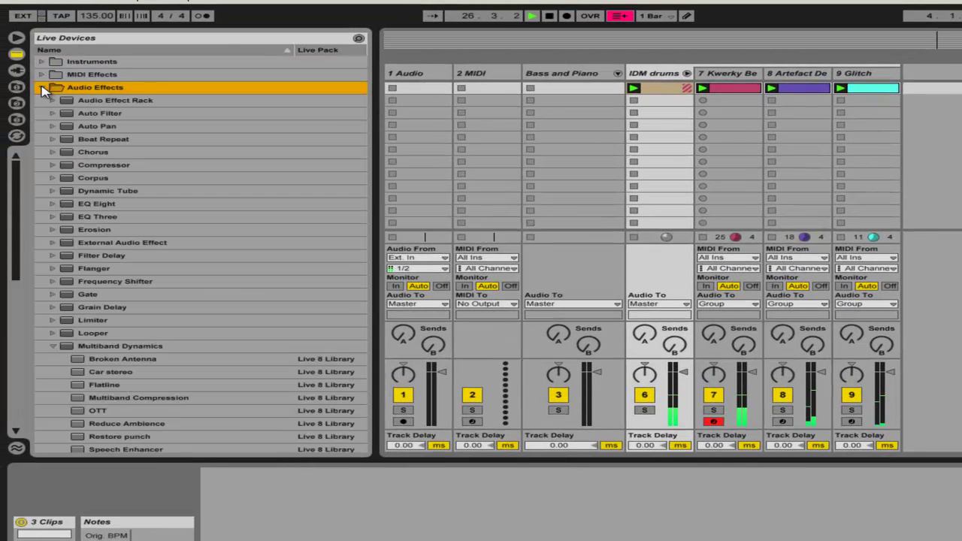
{"action": "double_click", "coordinate": [68, 167]}
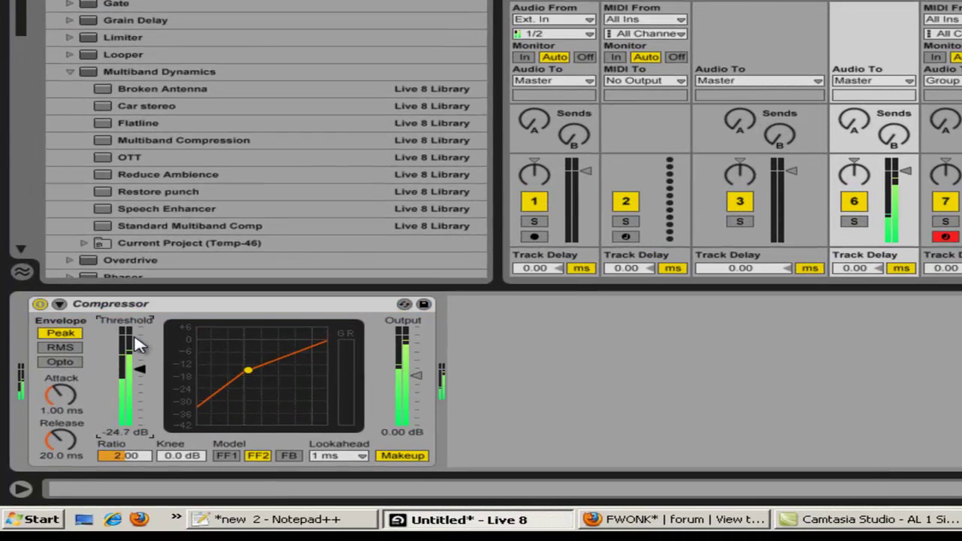
- Set the Compressor threshold to -29.3 dB and ratio to 4.74
{"action": "left_click_drag", "start_coordinate": [134, 335], "coordinate": [136, 336]}
{"action": "left_click_drag", "start_coordinate": [136, 462], "coordinate": [138, 466]}
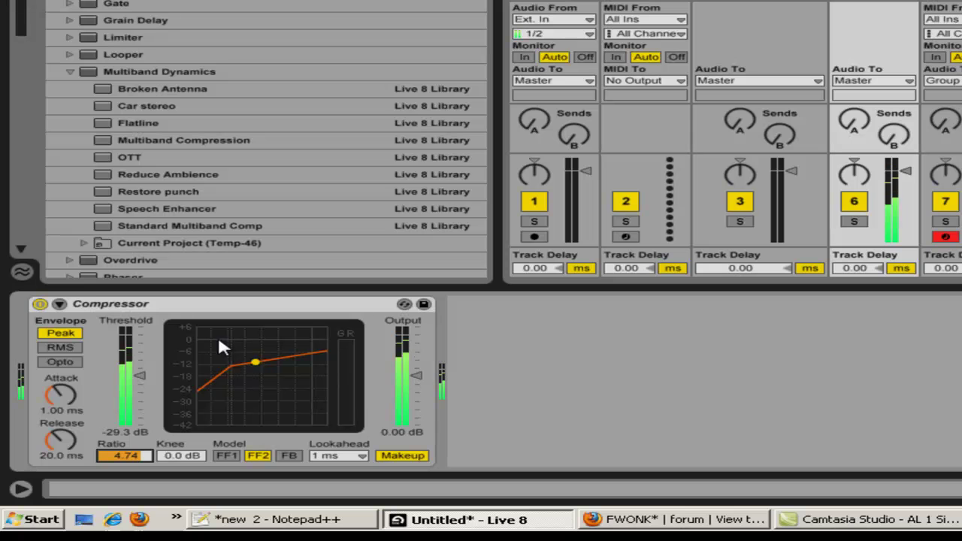
{"action": "left_click", "coordinate": [150, 307]}
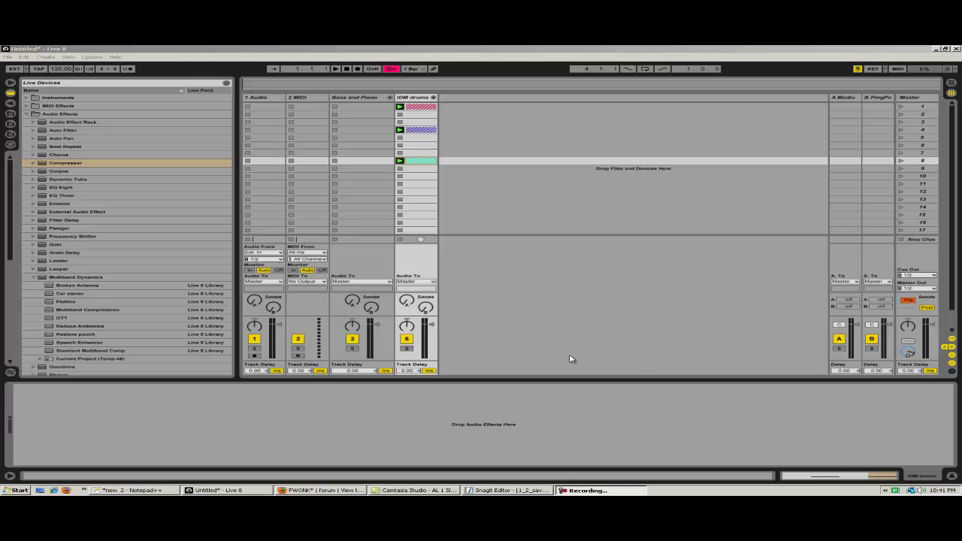
- In Preferences' File/Folder page, choose Save Current Set as Default
{"action": "left_click", "coordinate": [478, 47]}
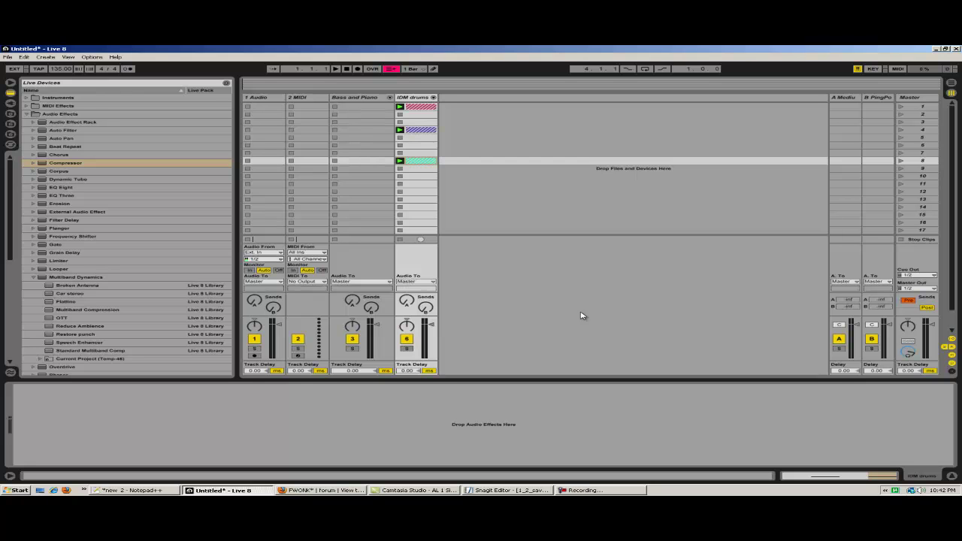
{"action": "left_click", "coordinate": [91, 57]}
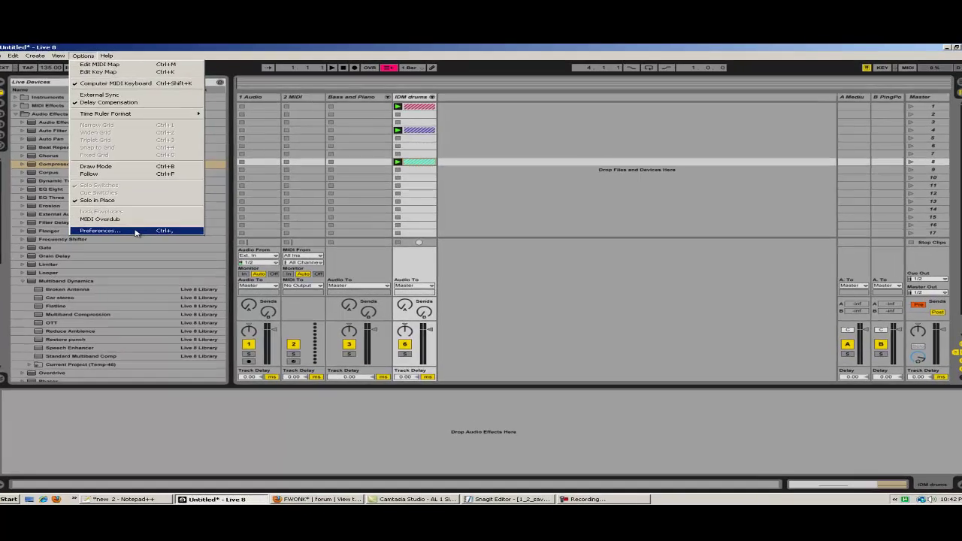
{"action": "left_click", "coordinate": [135, 232]}
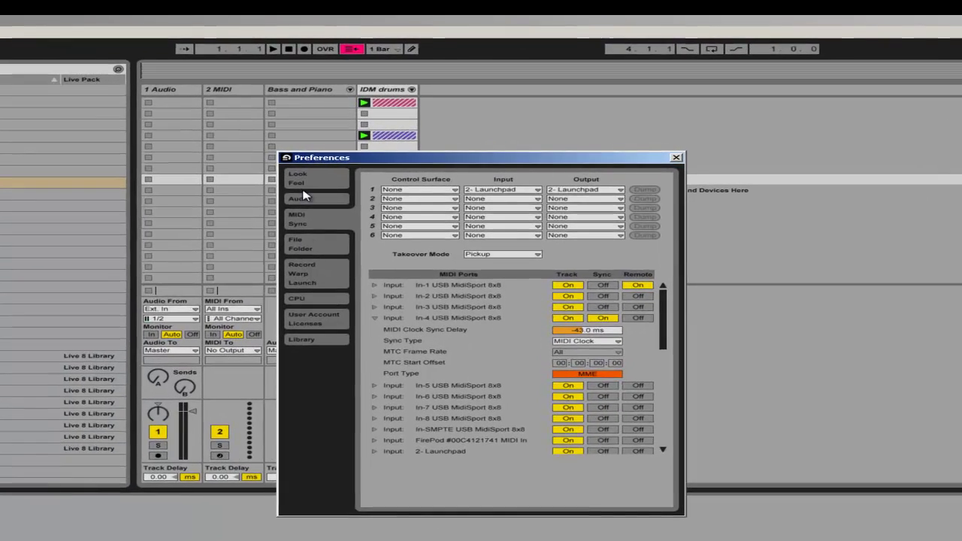
{"action": "left_click", "coordinate": [309, 175]}
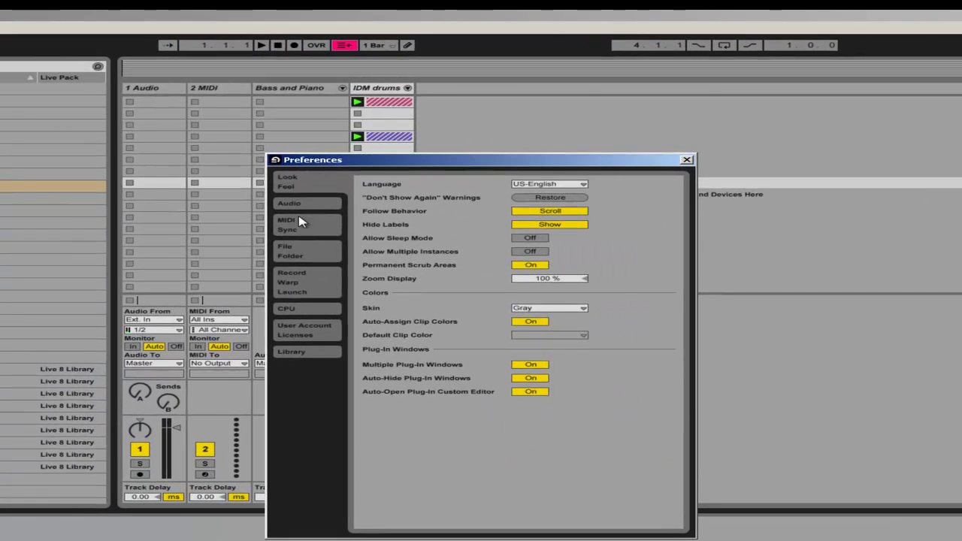
{"action": "left_click", "coordinate": [303, 252]}
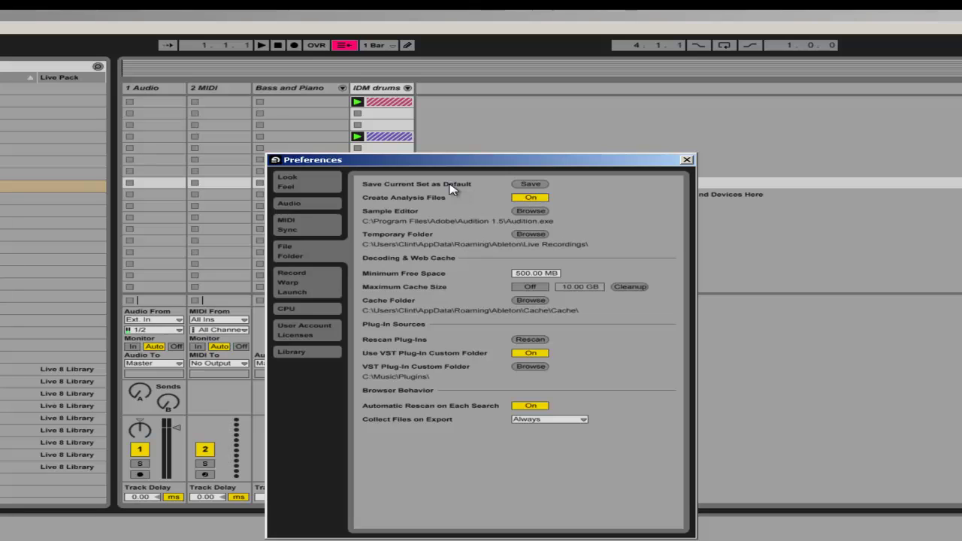
{"action": "left_click", "coordinate": [531, 184]}
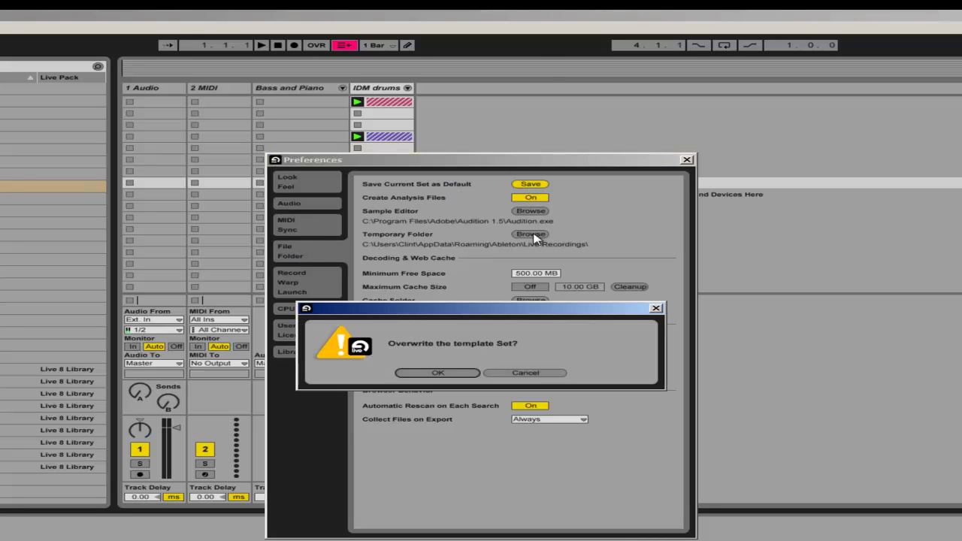